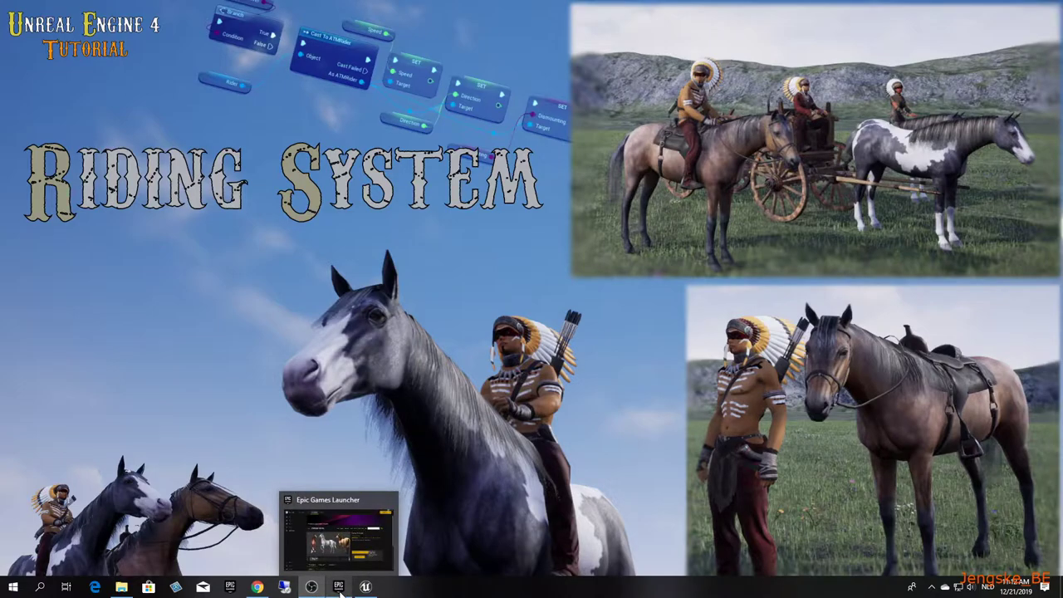
- Browse the Horse Animset marketplace preview images, then close the launcher
click(339, 587)
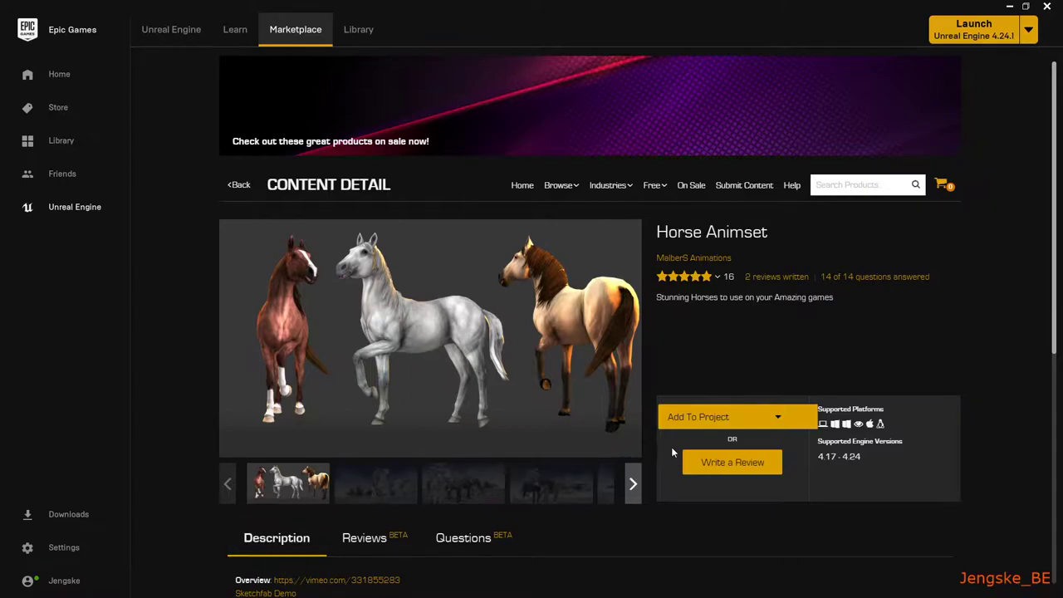
scroll(765, 316, down, 1)
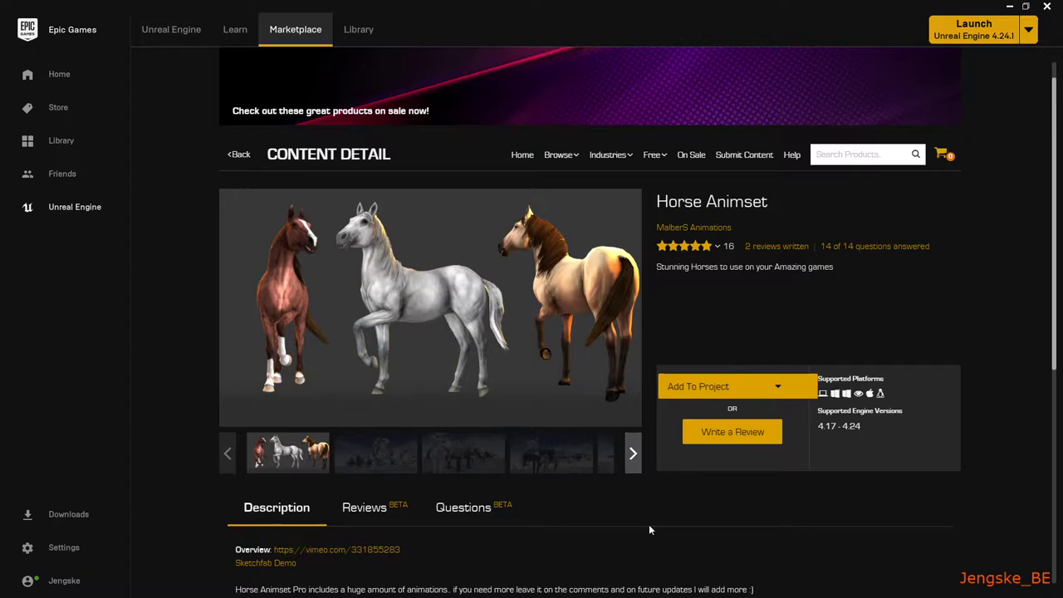
click(394, 455)
click(462, 464)
click(513, 470)
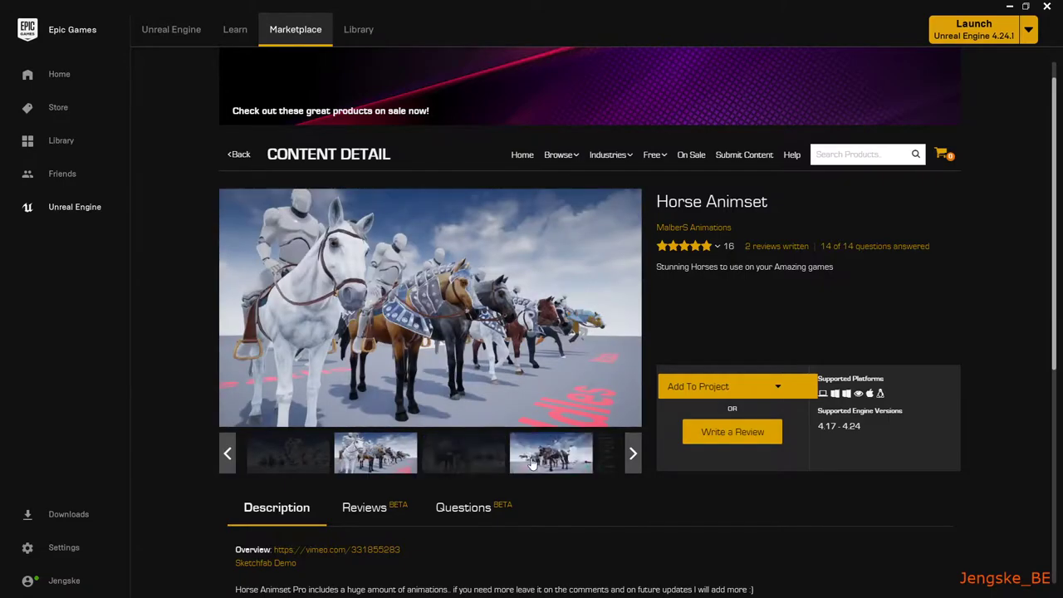
click(544, 465)
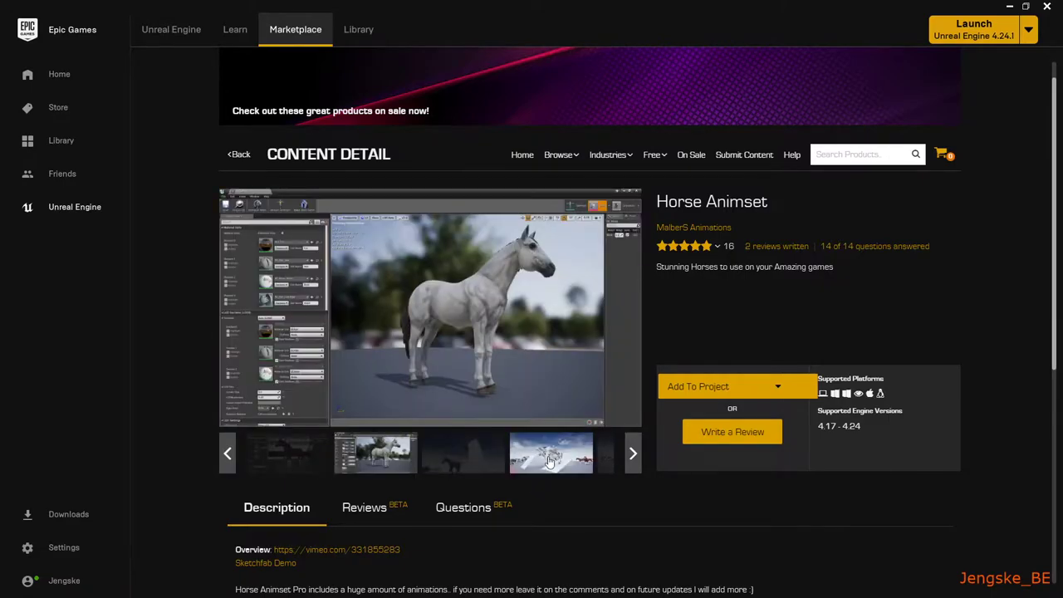
click(548, 471)
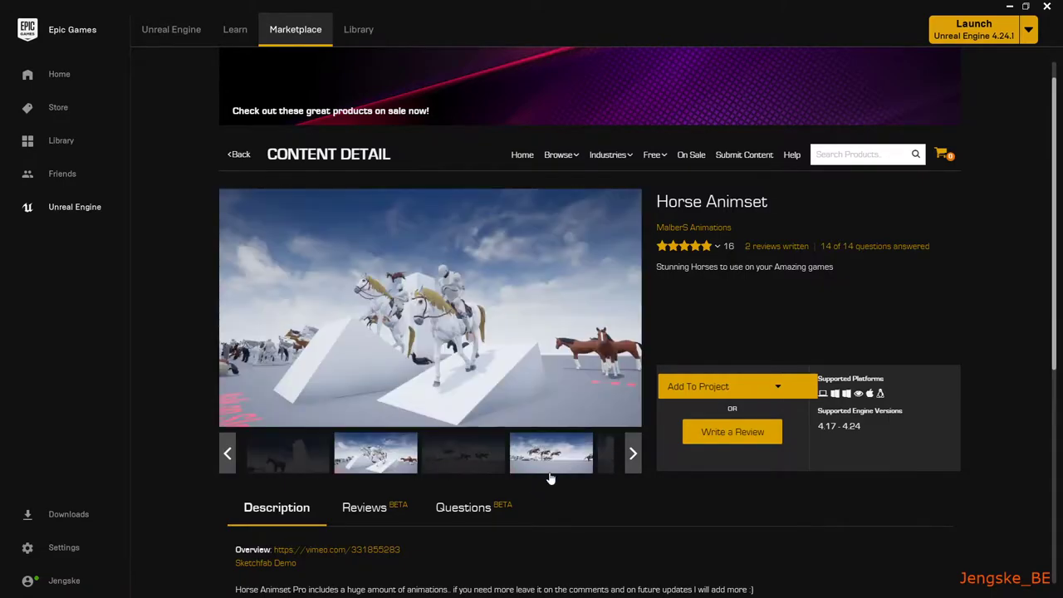
click(1046, 7)
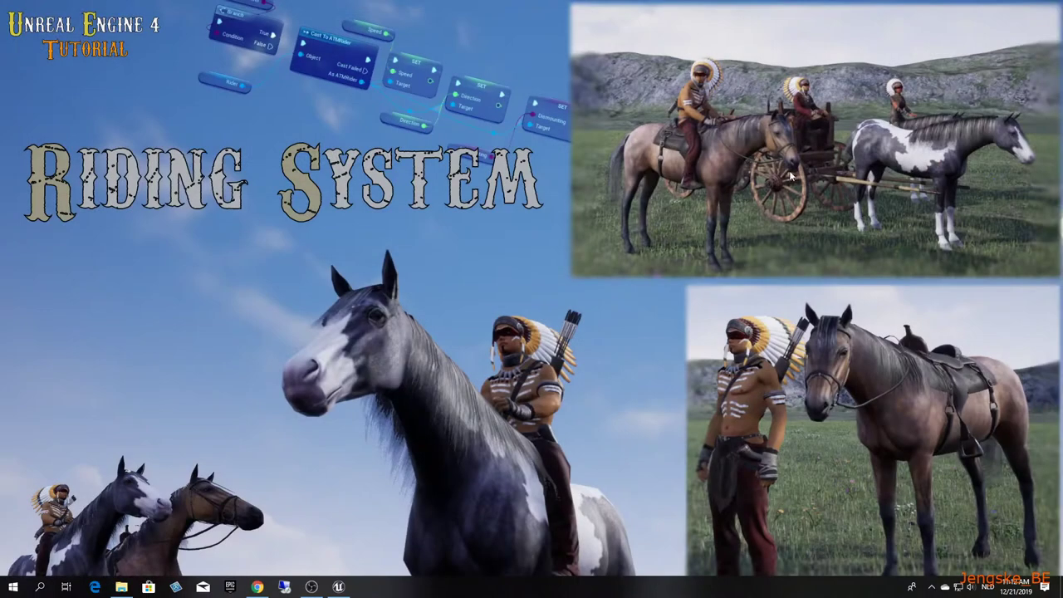
- Select the desert Landscape, go fullscreen, and play-test running across the sand
click(338, 586)
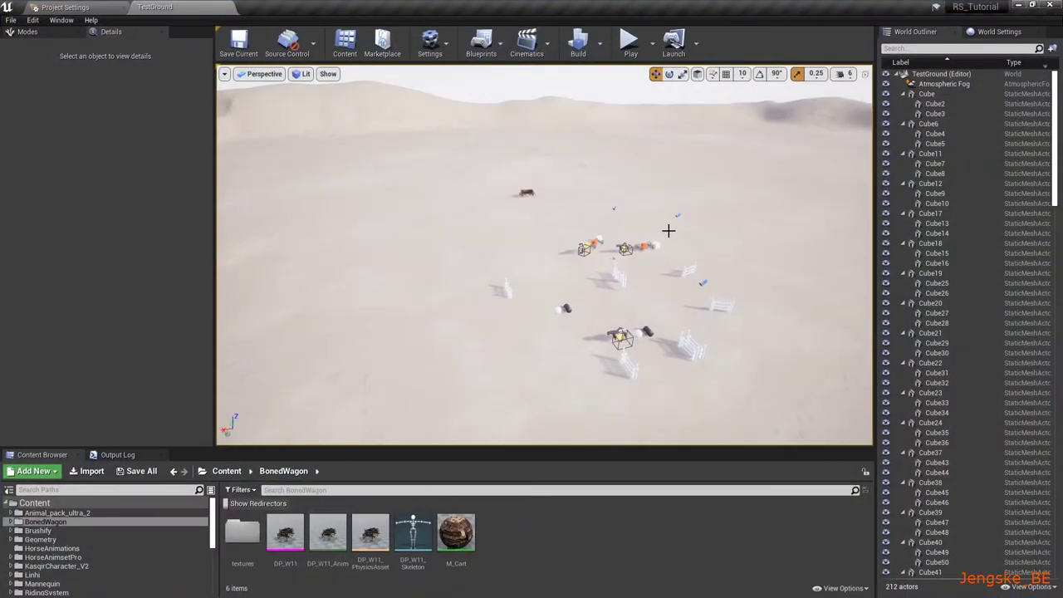
click(736, 179)
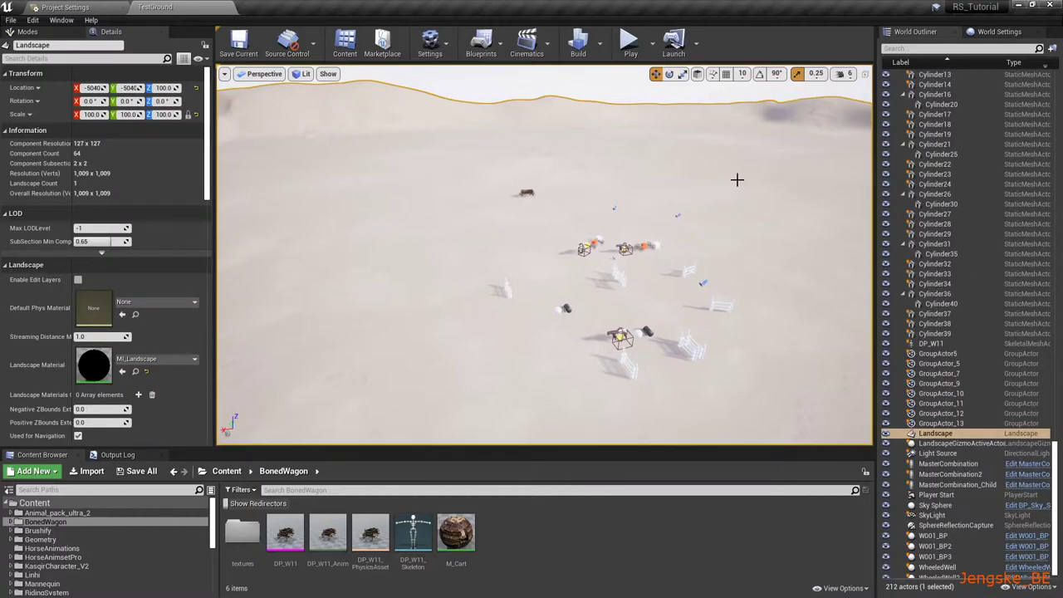
key(F11)
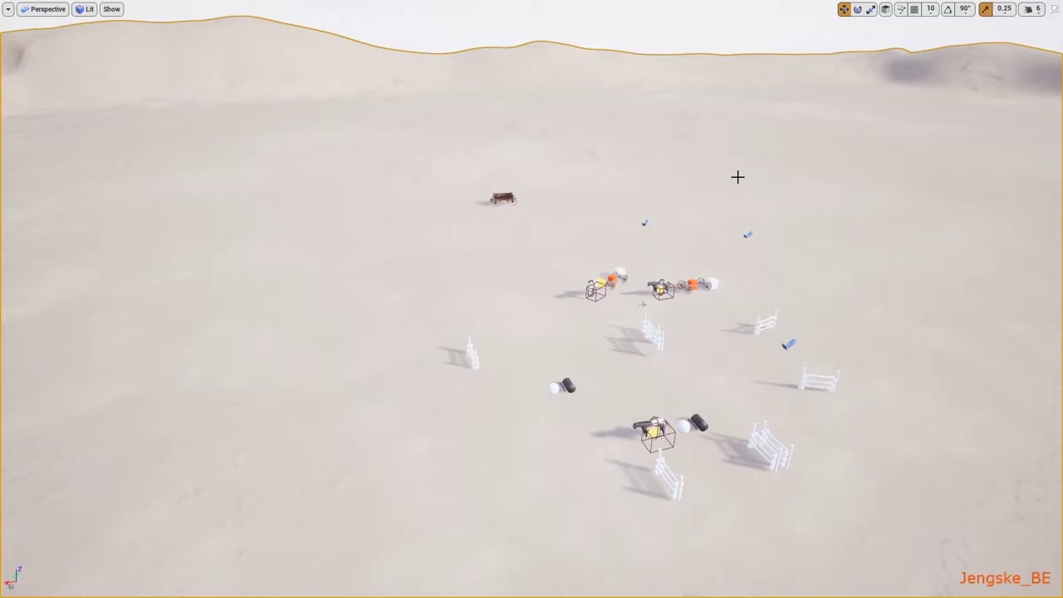
key(alt+p)
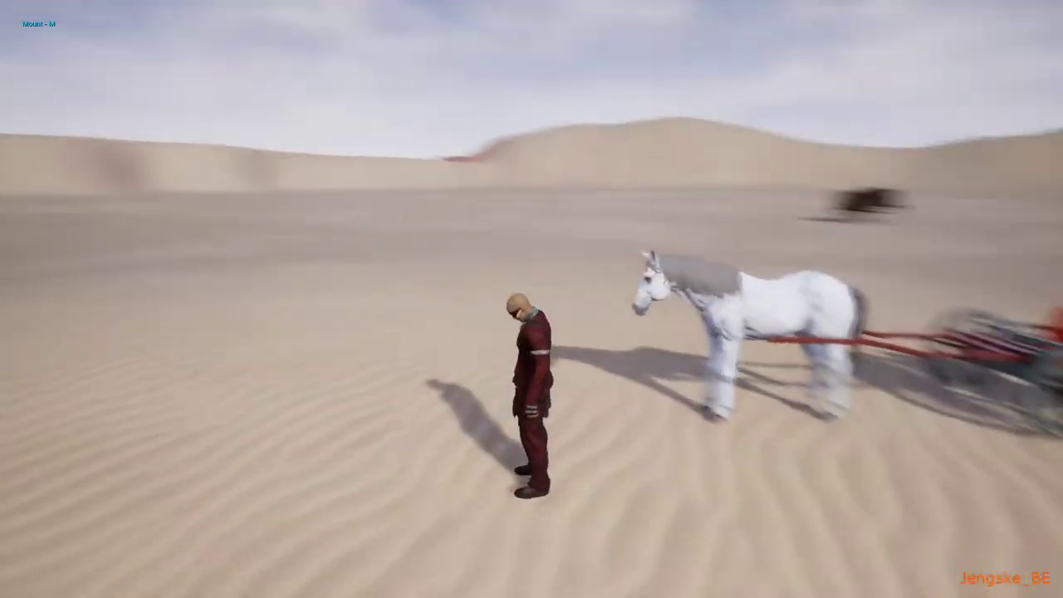
key(s)
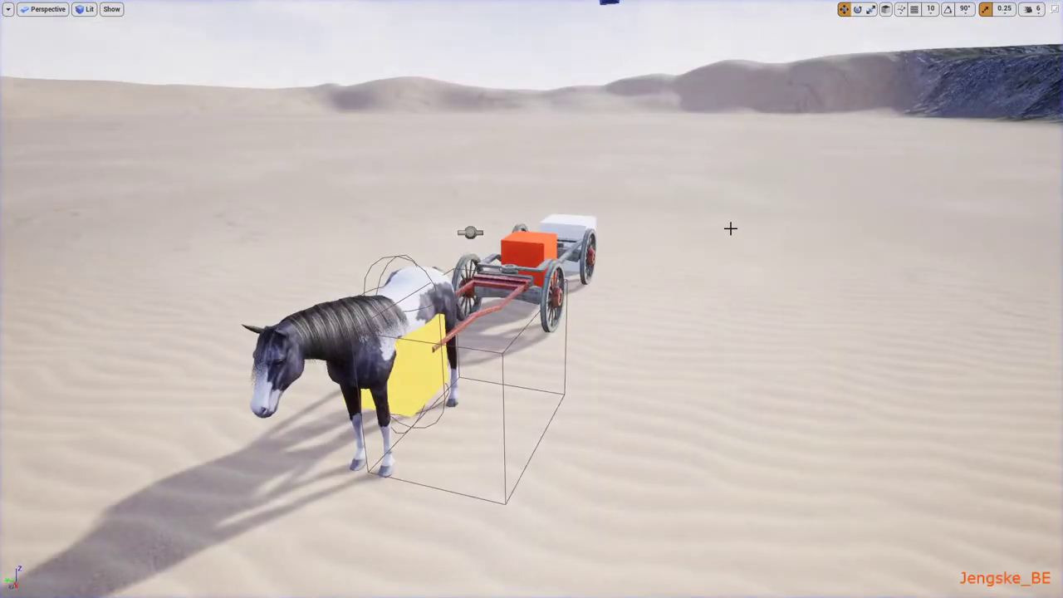
- Fly the viewport toward the snowy mountain and past its cliff
mouse_move(729, 228)
right_down()
mouse_move(730, 116)
mouse_move(729, 249)
right_up()
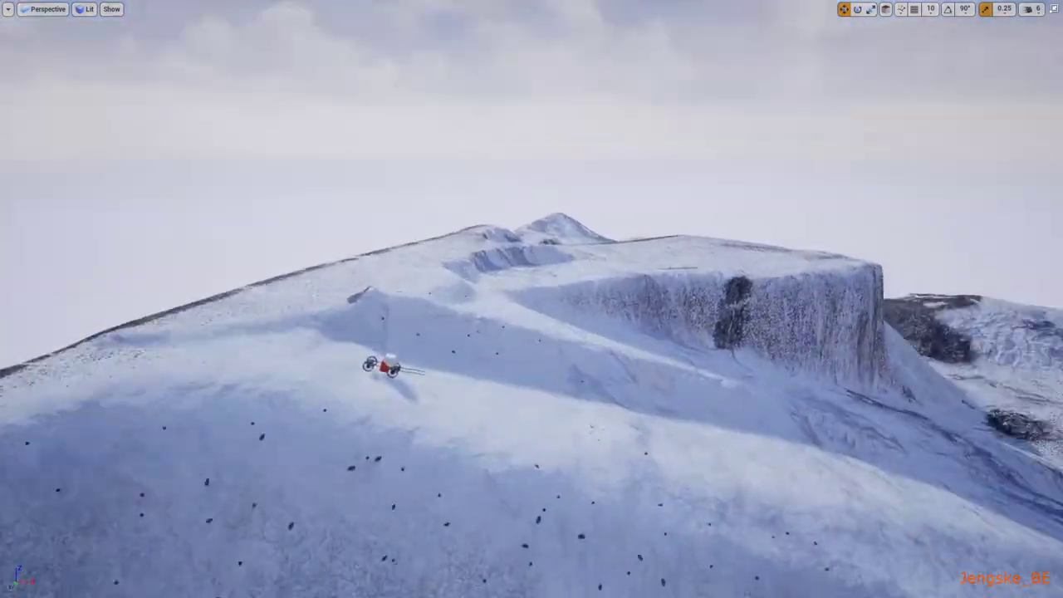
mouse_move(730, 249)
right_down()
mouse_move(730, 108)
mouse_move(581, 124)
mouse_move(730, 227)
right_up()
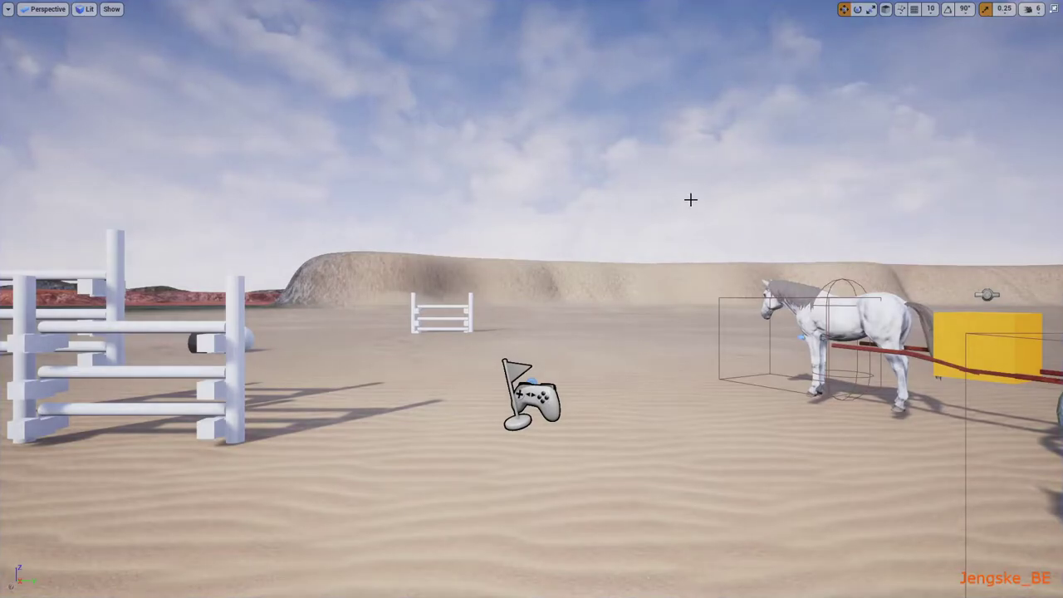
- Set play to spawn at Current Camera Location, with the camera over the snowy ridge
key(F11)
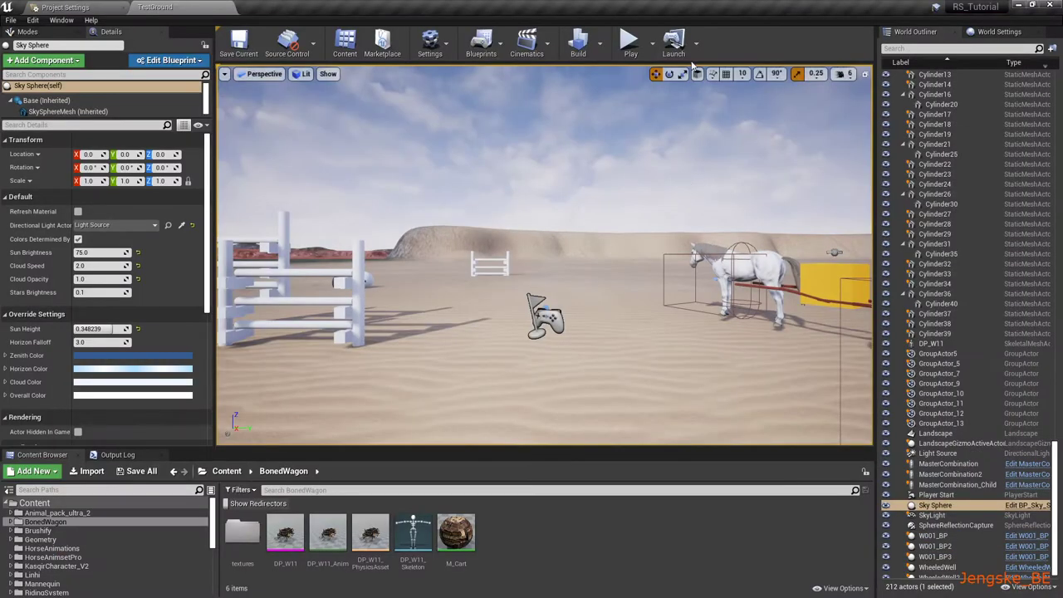
click(654, 50)
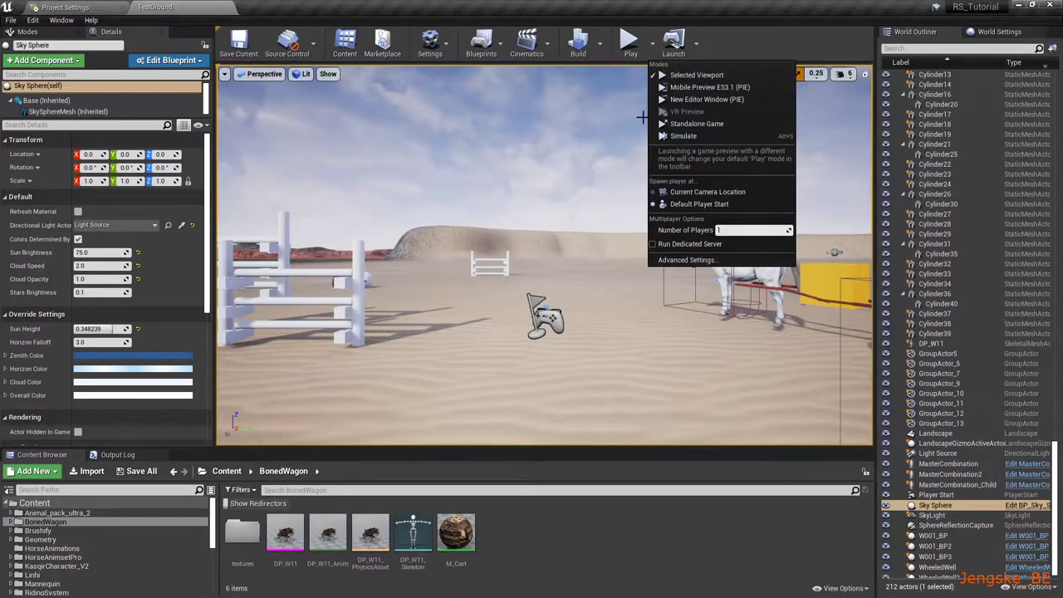
click(710, 195)
right_drag(705, 216, 631, 166)
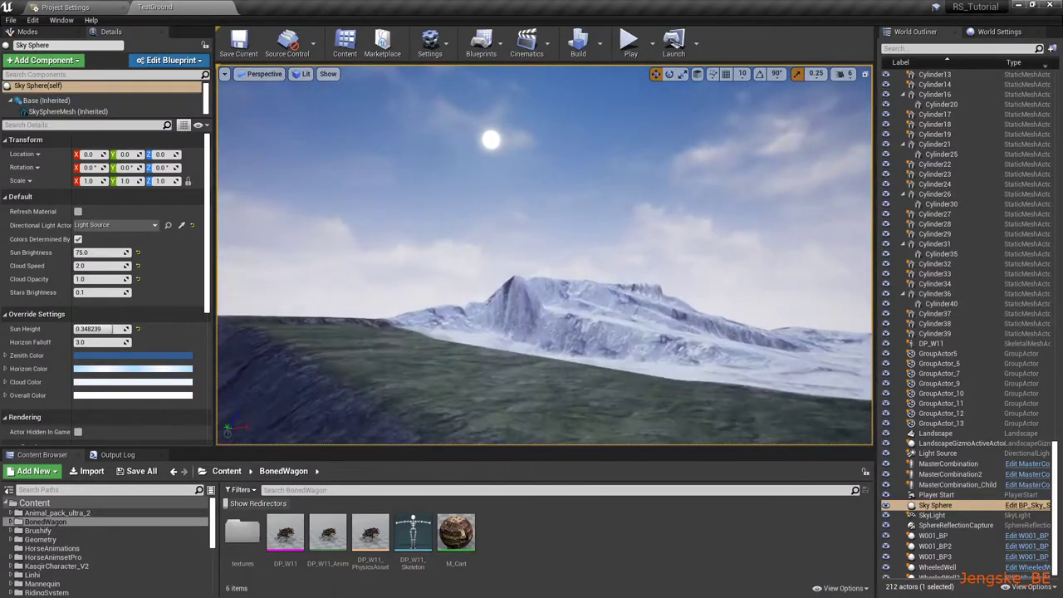
right_drag(544, 253, 581, 253)
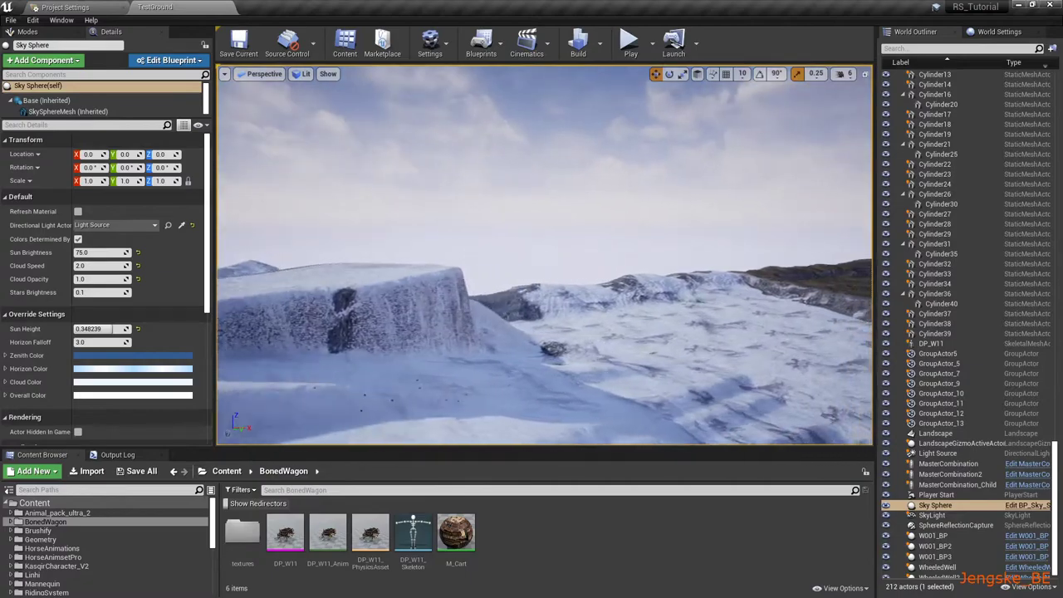
mouse_move(581, 253)
right_down()
mouse_move(539, 240)
mouse_move(540, 274)
mouse_move(518, 257)
right_up()
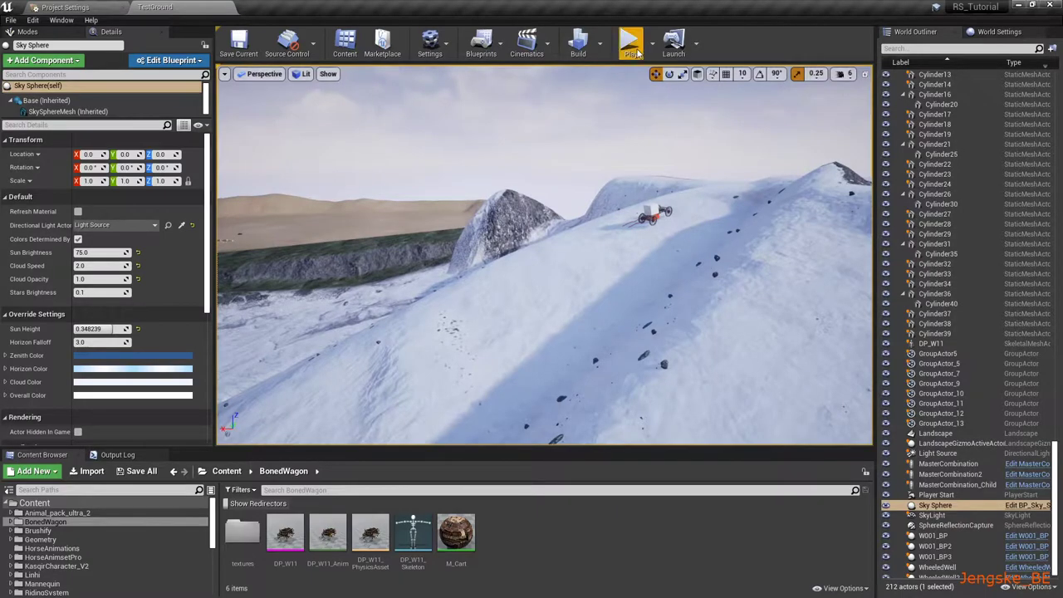
- Play-test running the character uphill across the snow, then stop the session
key(alt+p)
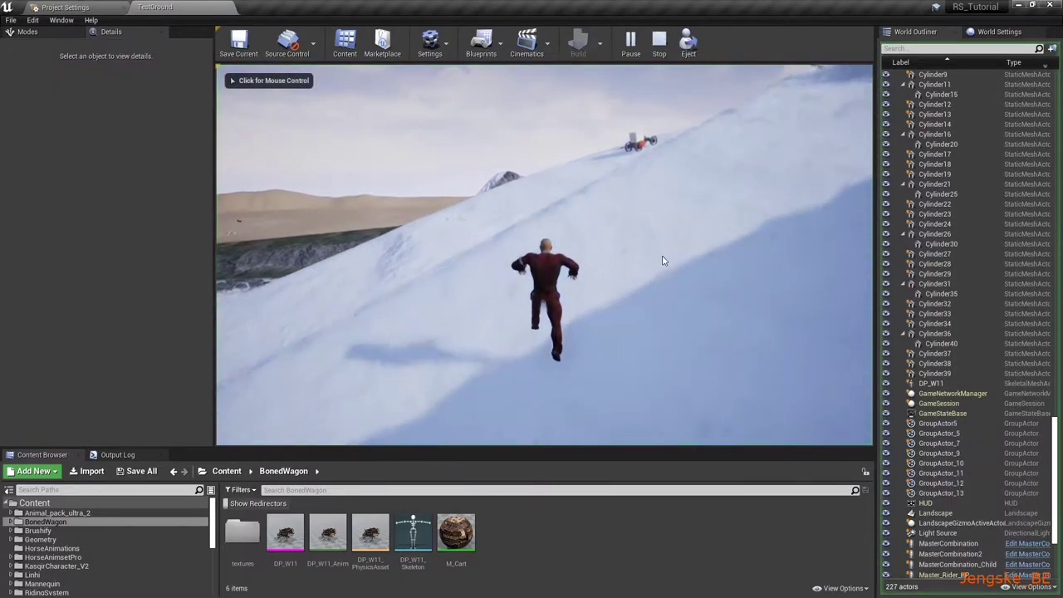
click(544, 258)
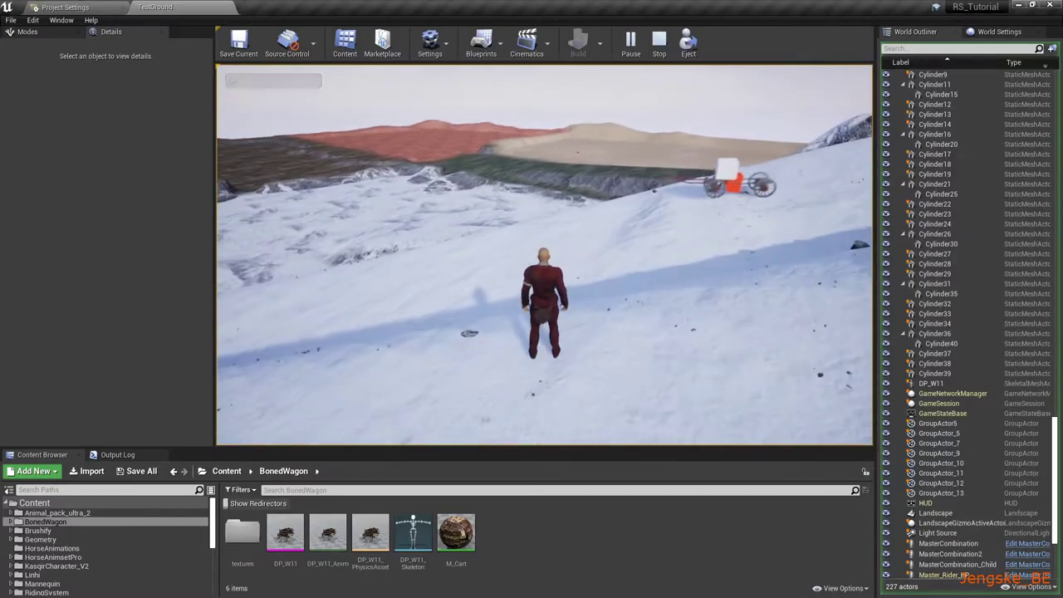
key(w)
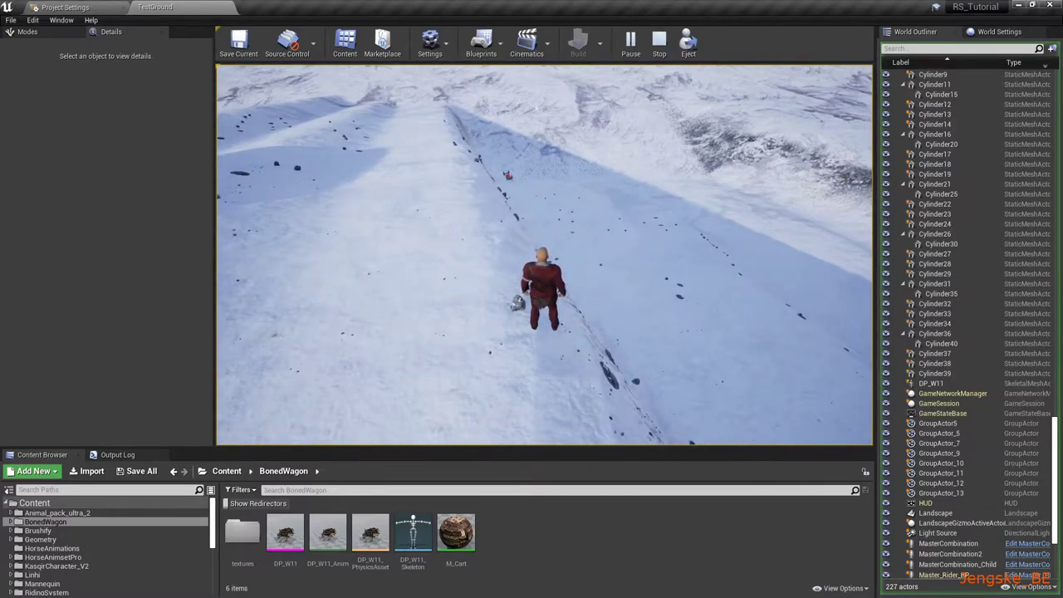
key(Escape)
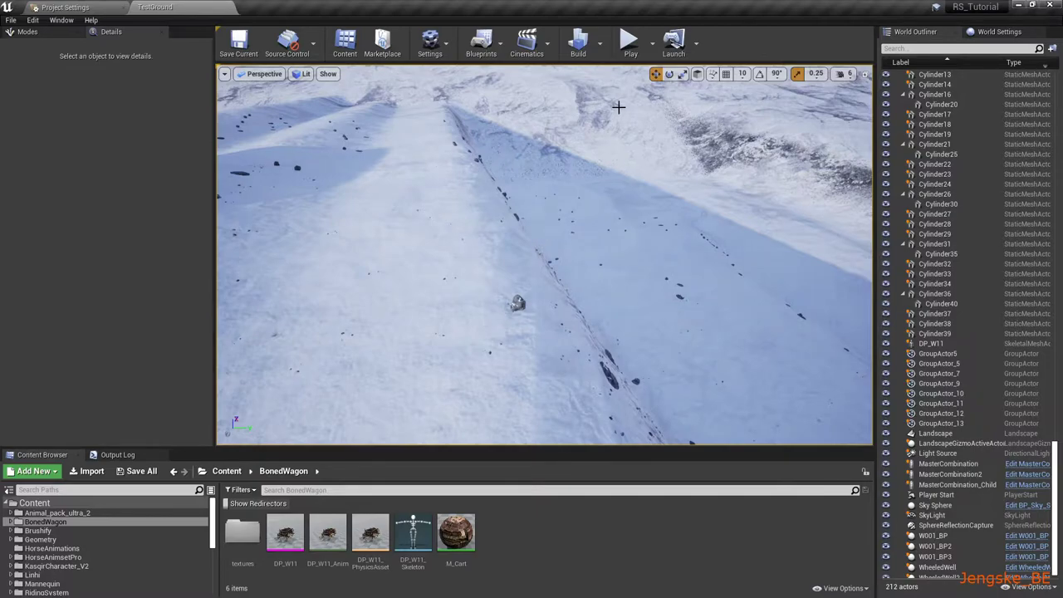
- Spawn at Default Player Start, play fullscreen, and try hitching the cart with E
click(652, 43)
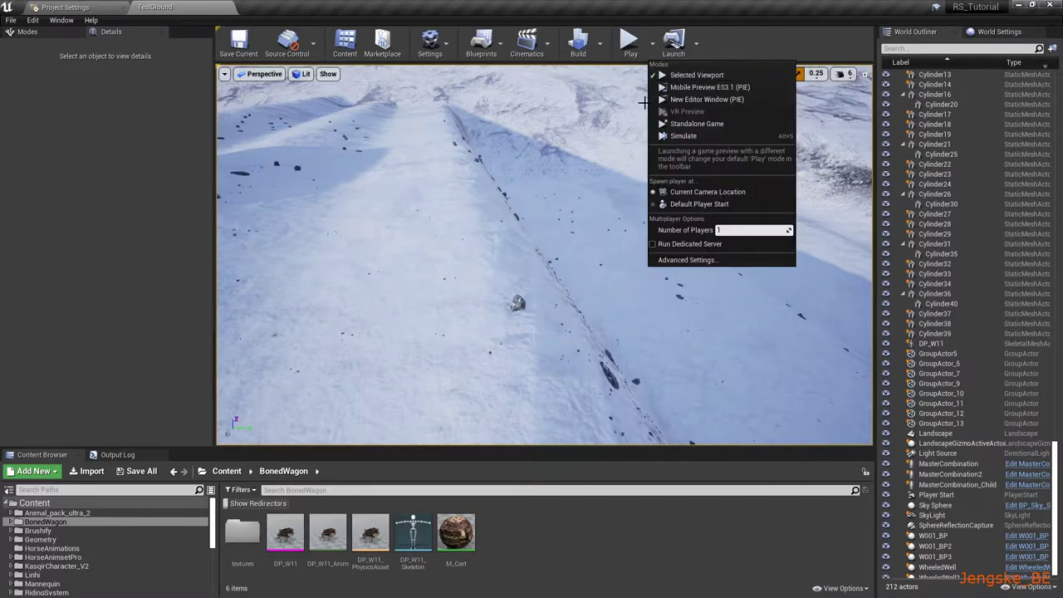
click(686, 207)
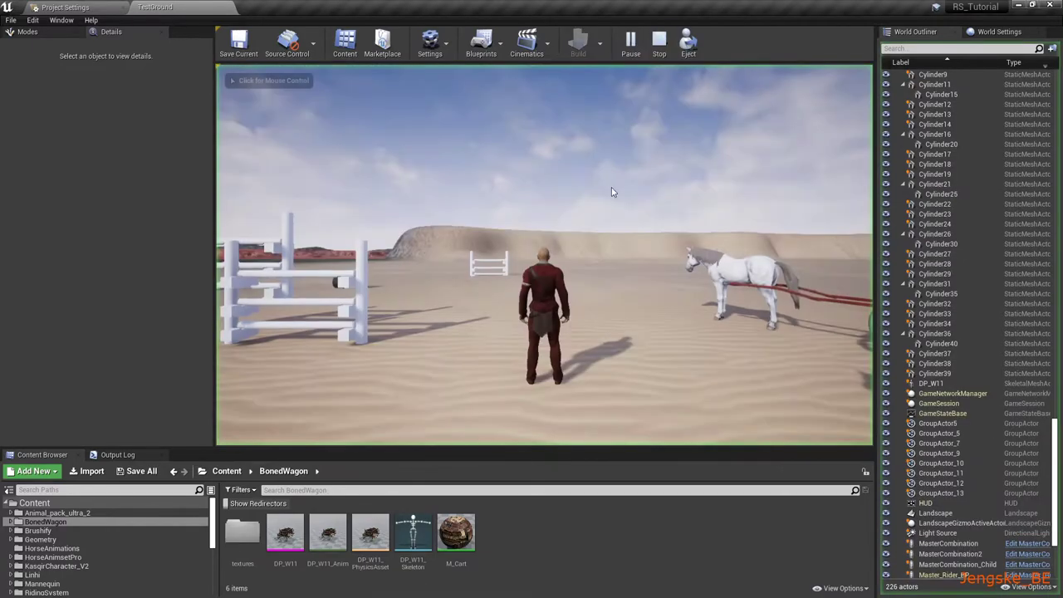
key(F11)
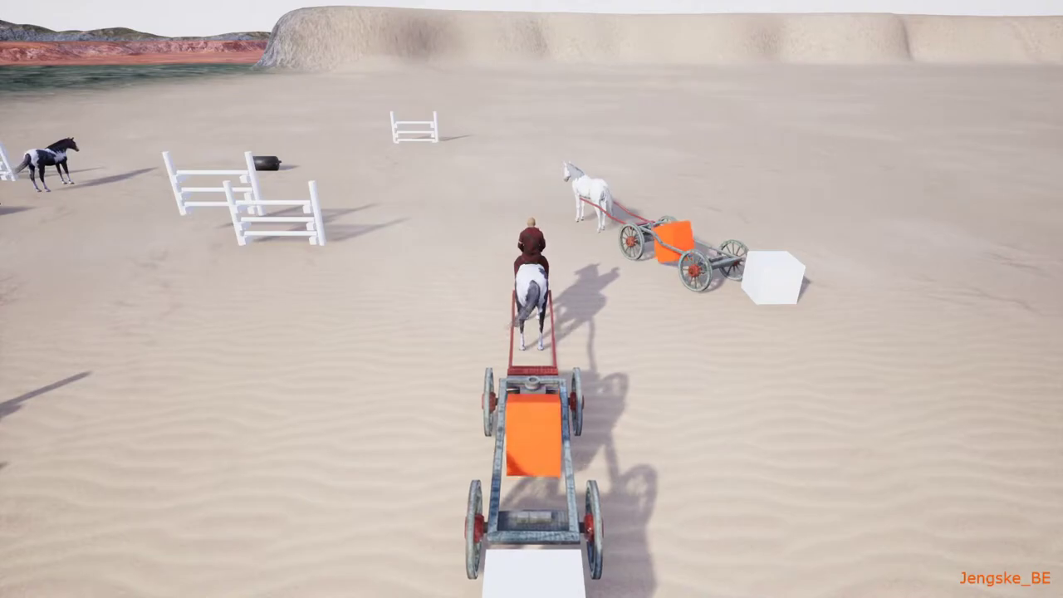
key(e)
key(e)
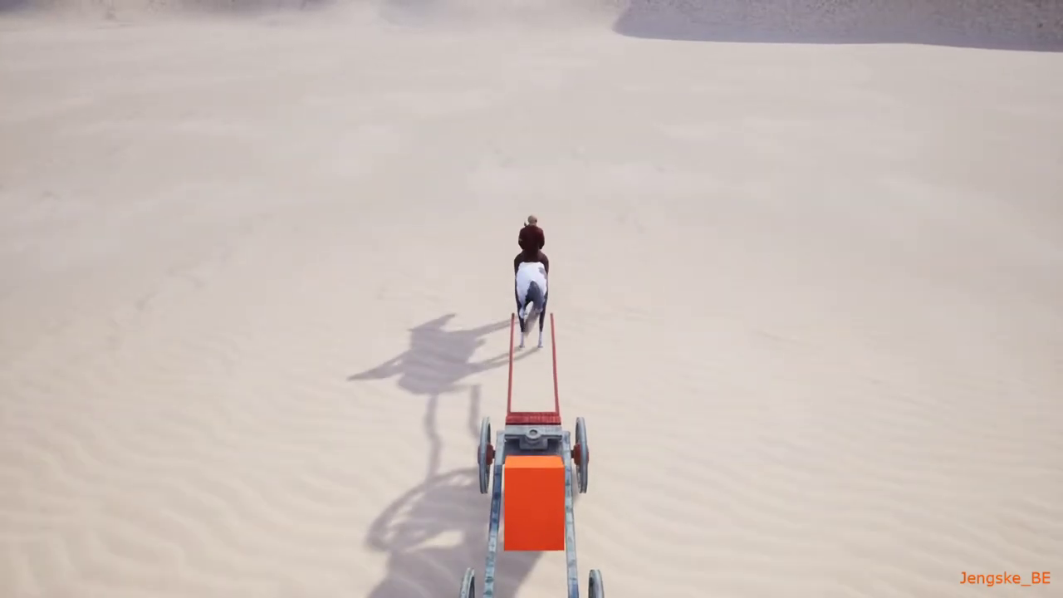
- End the play session and open, then dismiss, the viewport context menu
key(Escape)
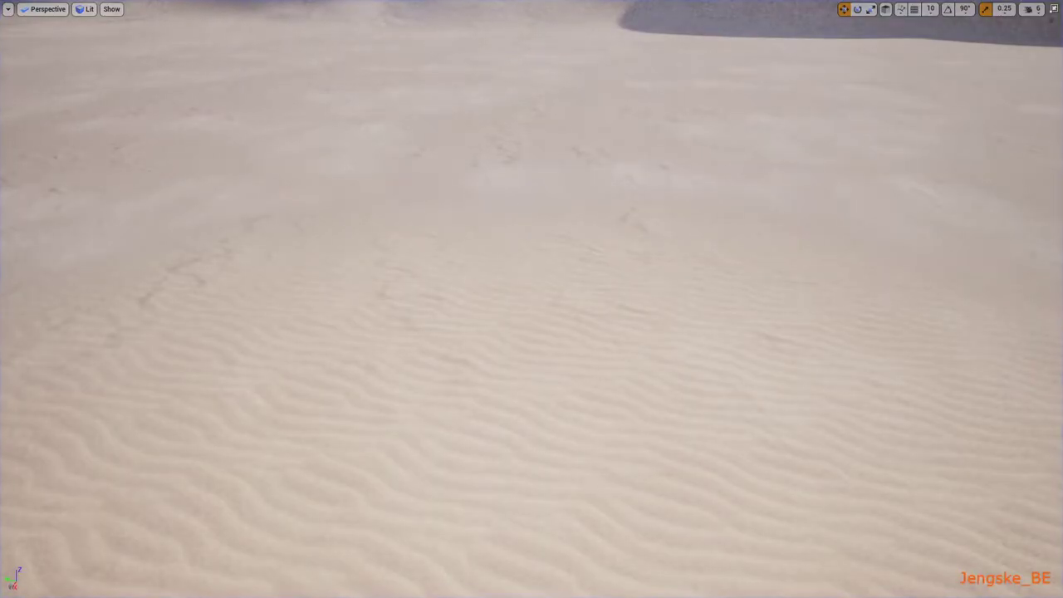
right_click(510, 209)
click(481, 222)
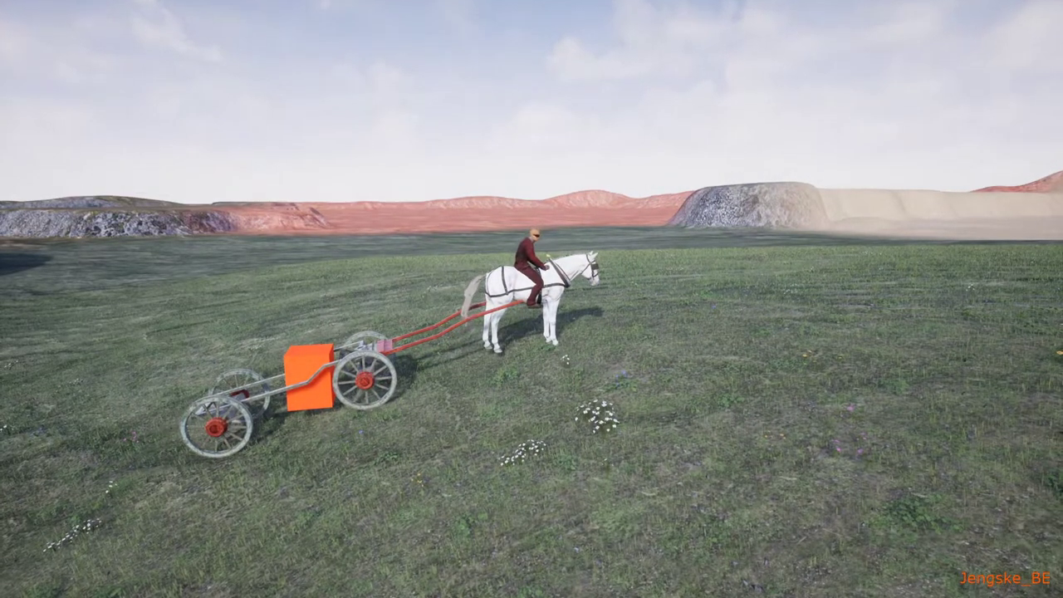
- Release and regain game input while riding the horse and wagon across the grassland
key(shift+F1)
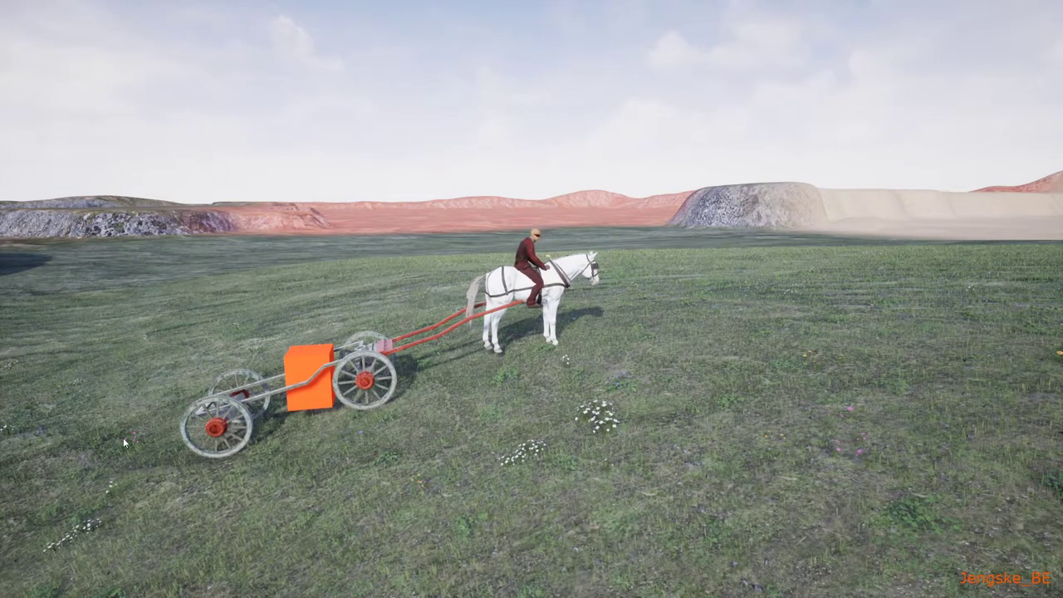
click(419, 382)
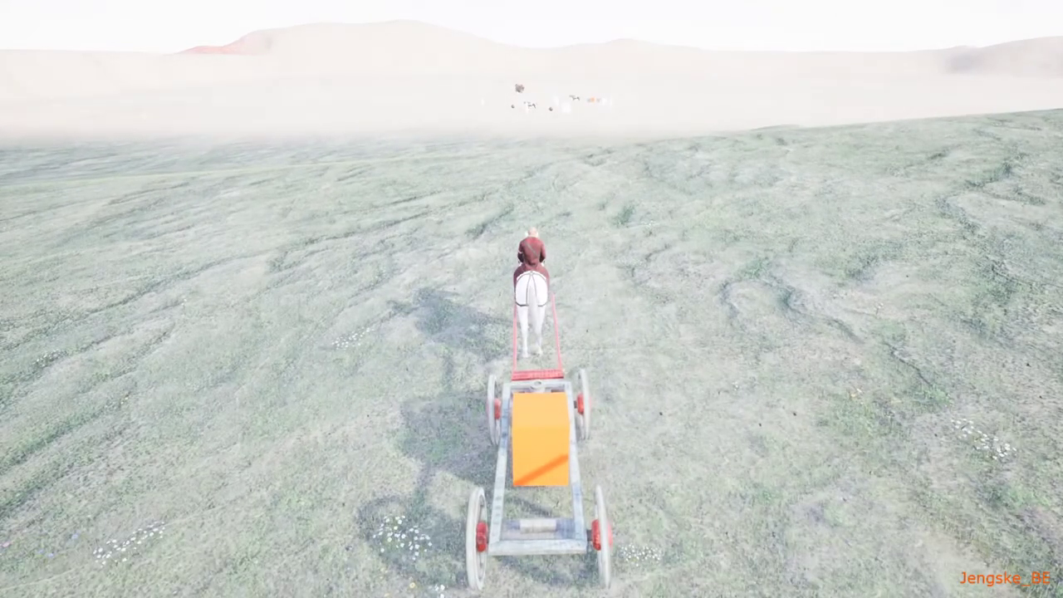
- Stop playing, exit fullscreen, set Number of Players to 2, and start the session
key(Escape)
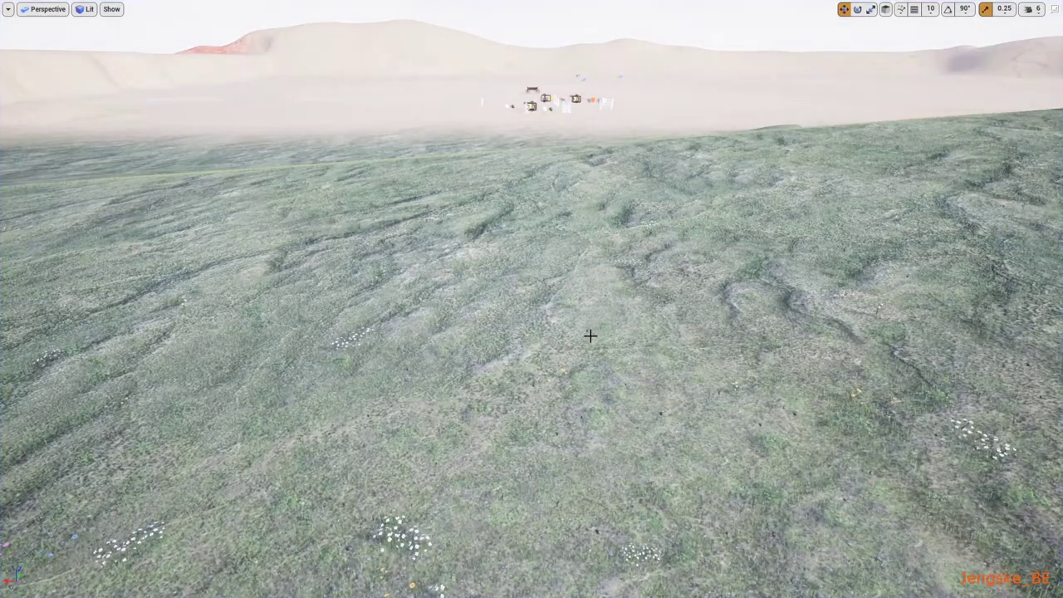
key(F11)
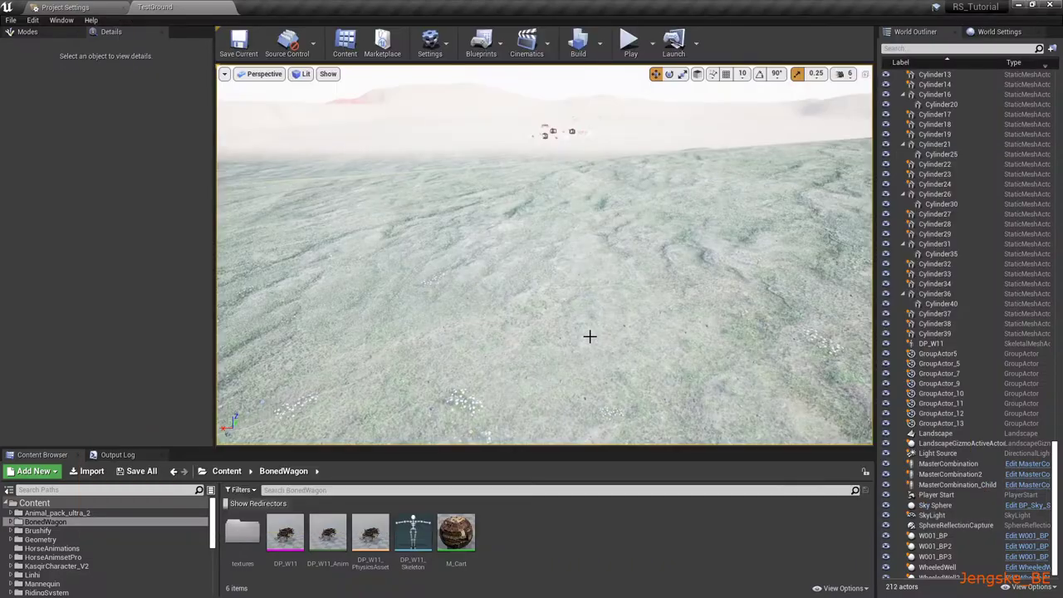
click(653, 43)
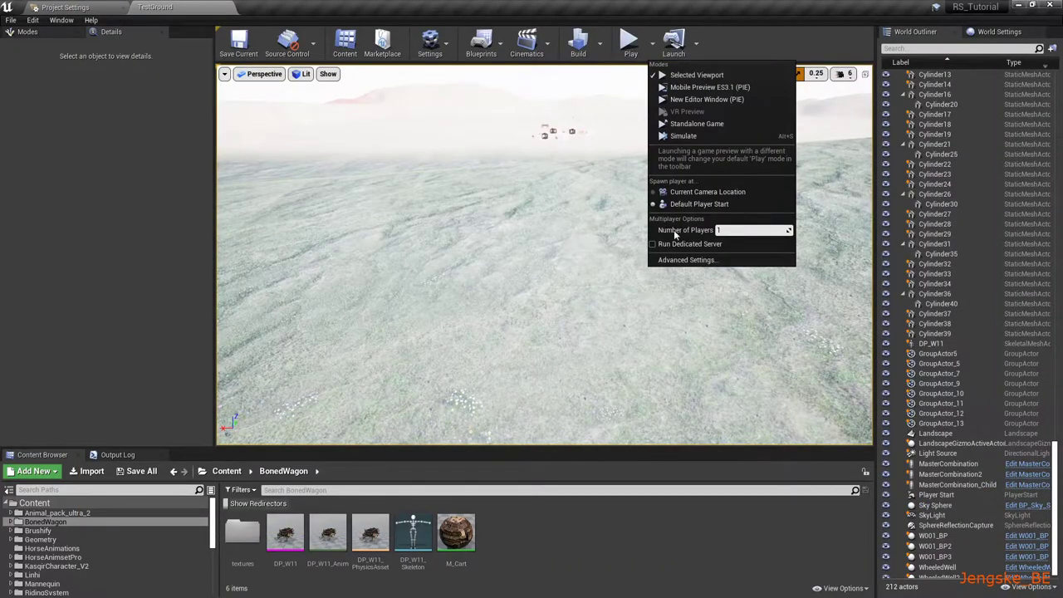
click(787, 230)
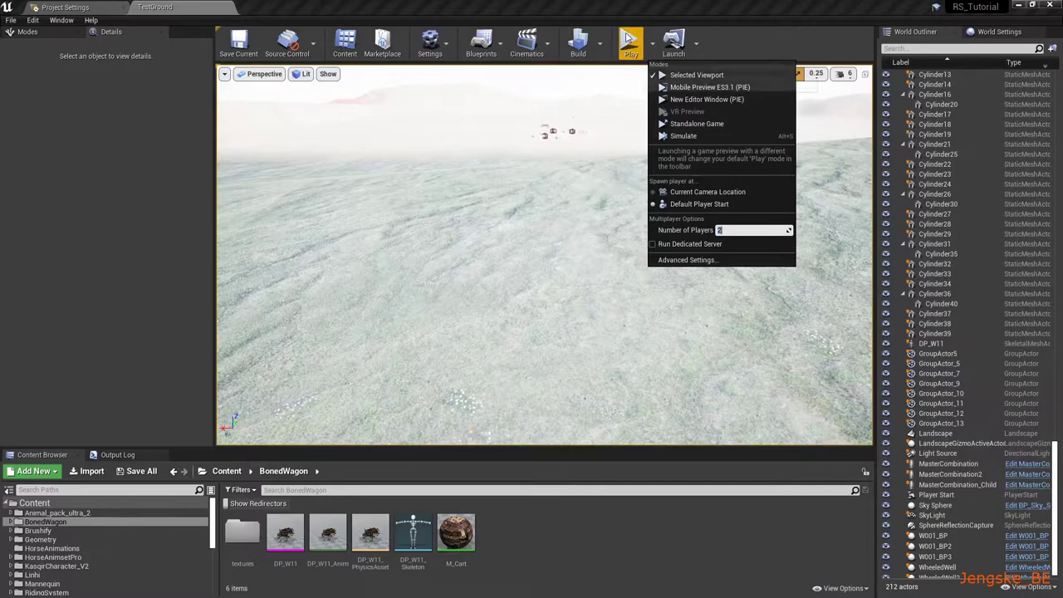
click(629, 45)
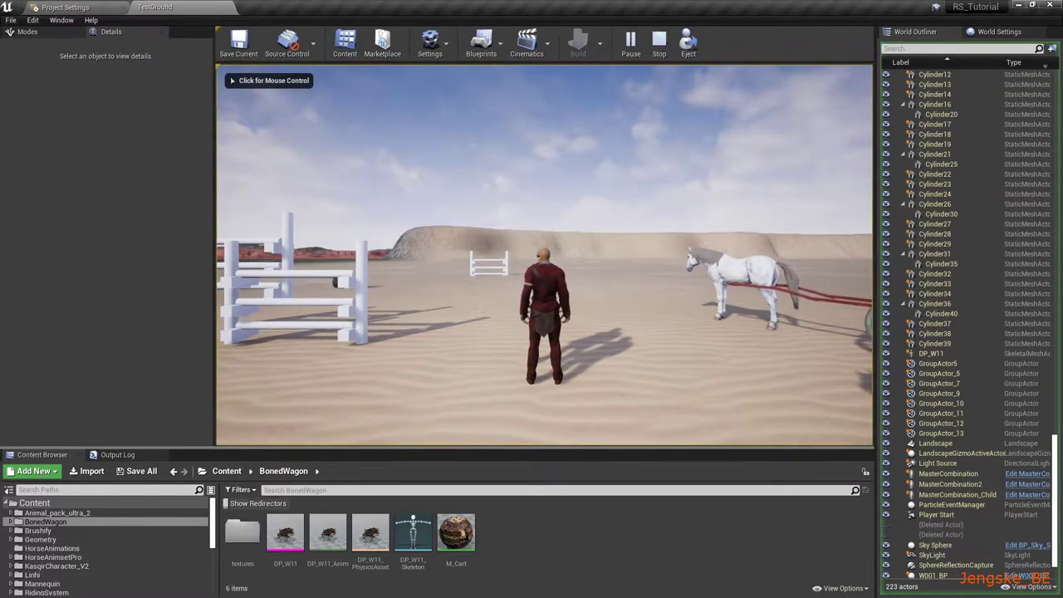
- Bring the second player's game window forward, then move and resize it
key(alt+Tab)
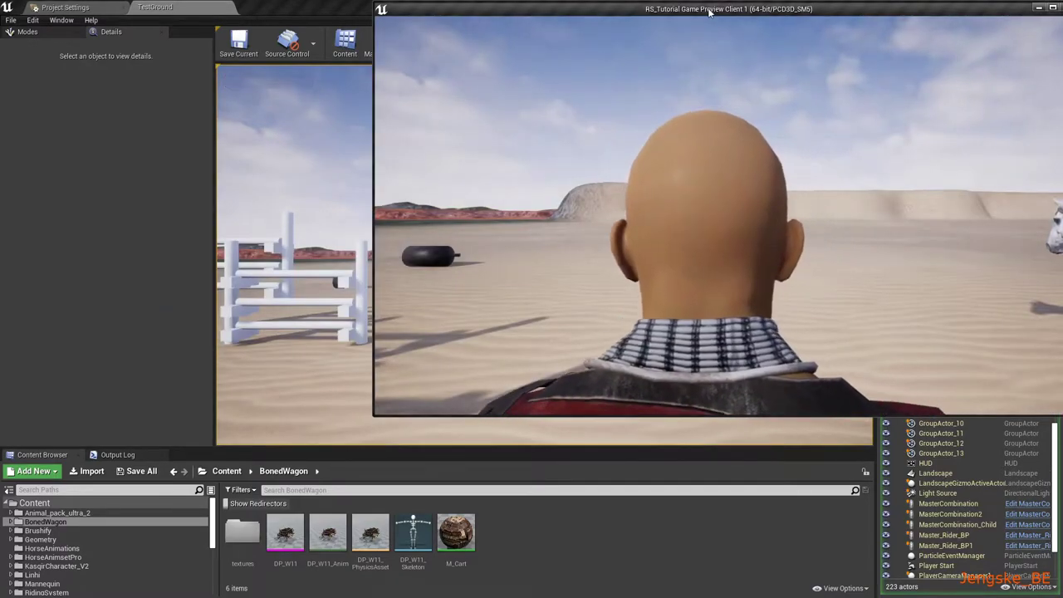
drag(708, 7, 364, 136)
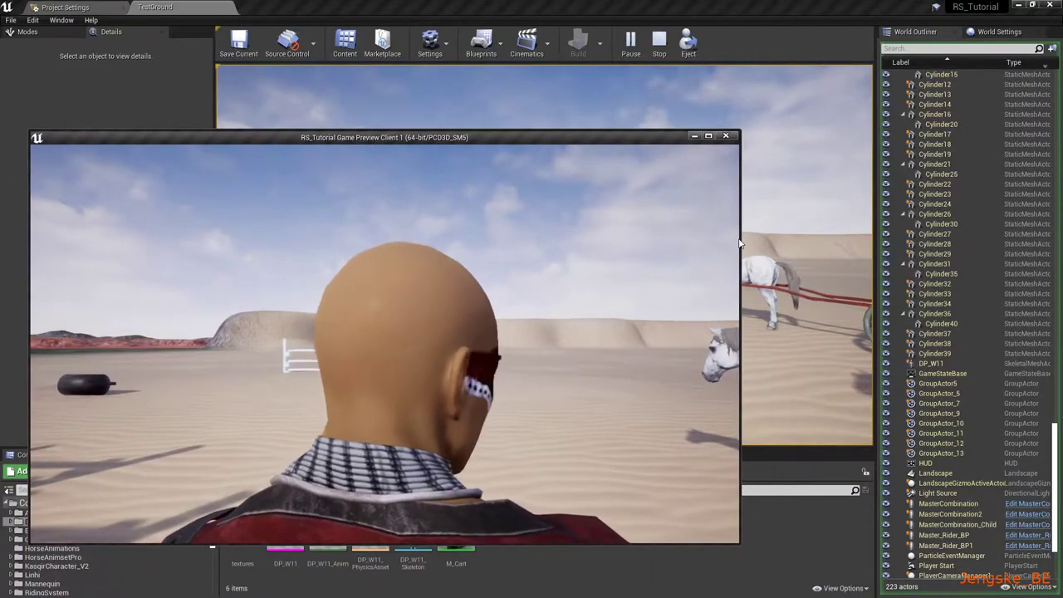
drag(740, 243, 450, 263)
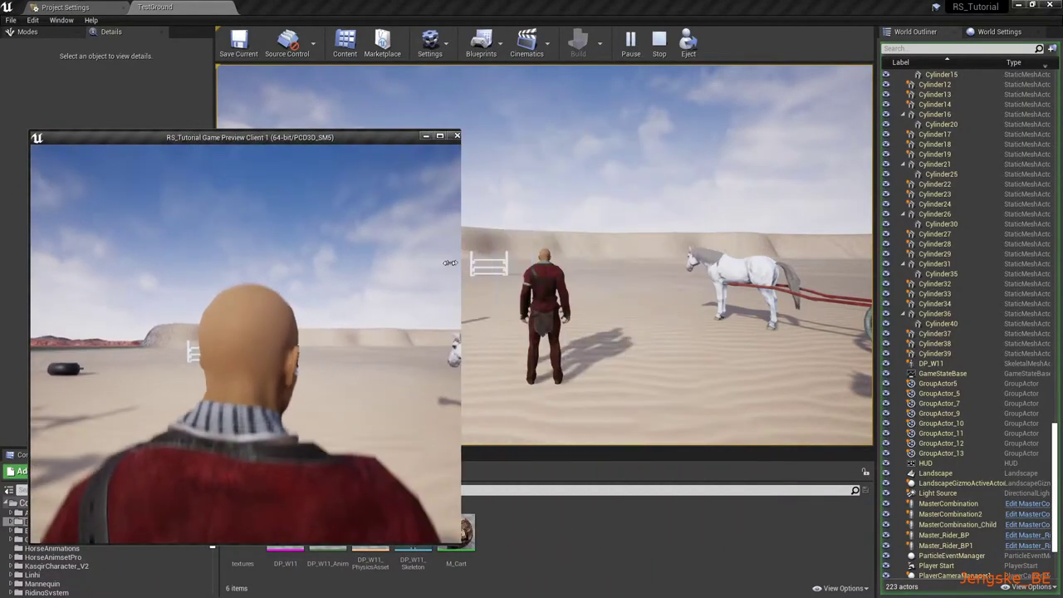
drag(340, 139, 315, 27)
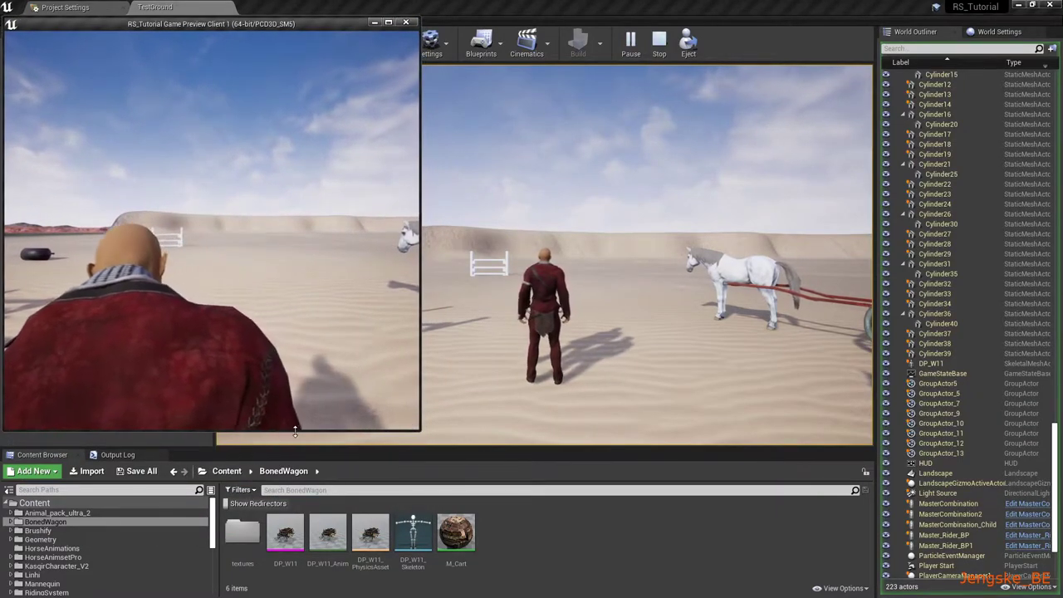
drag(295, 430, 292, 577)
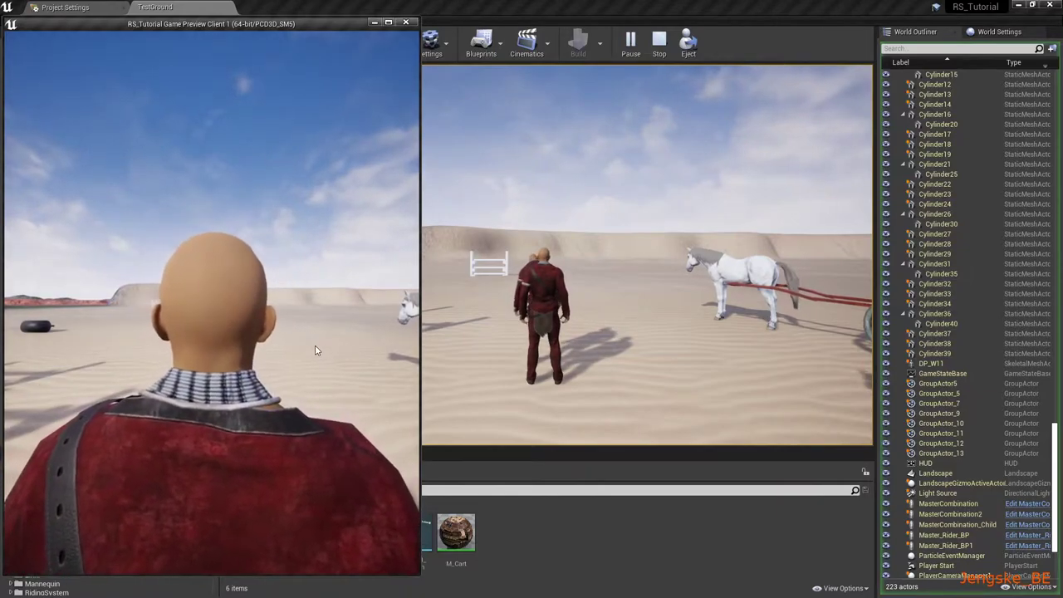
- Run both players' characters around in their game windows
click(315, 349)
scroll(315, 349, down, 5)
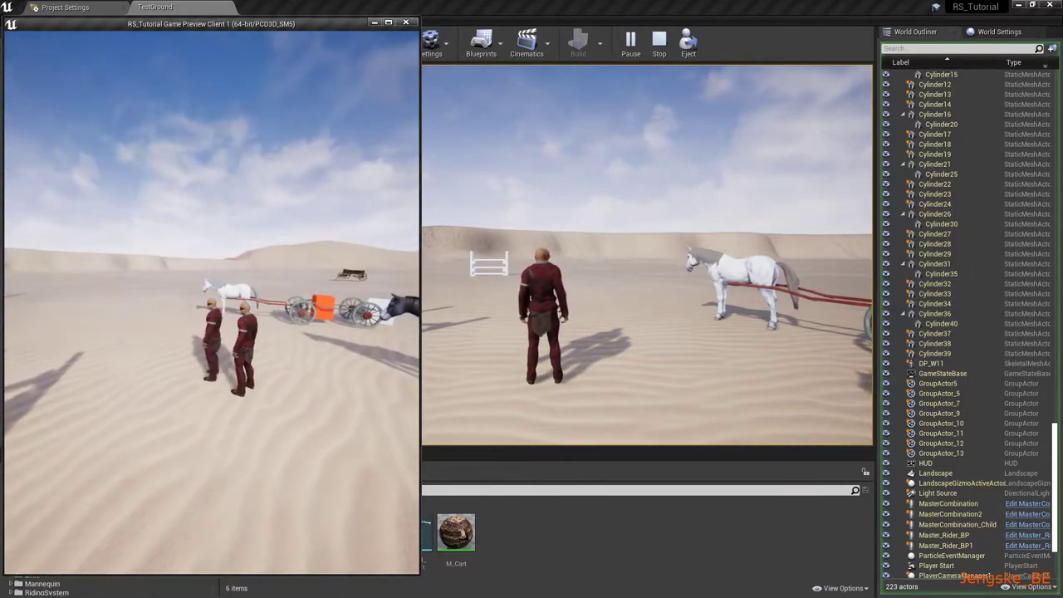
key(s)
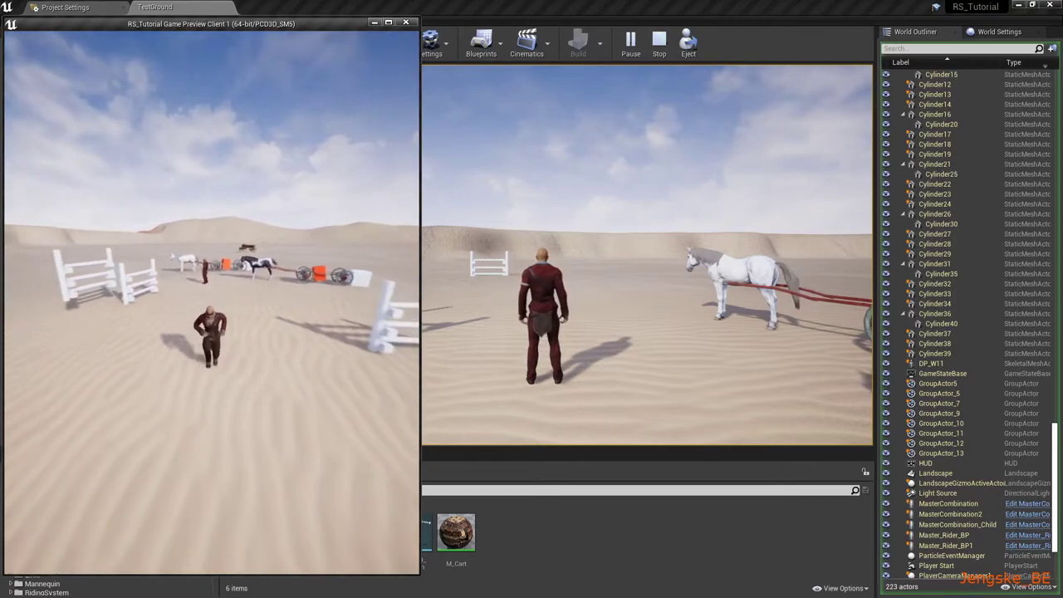
key(w)
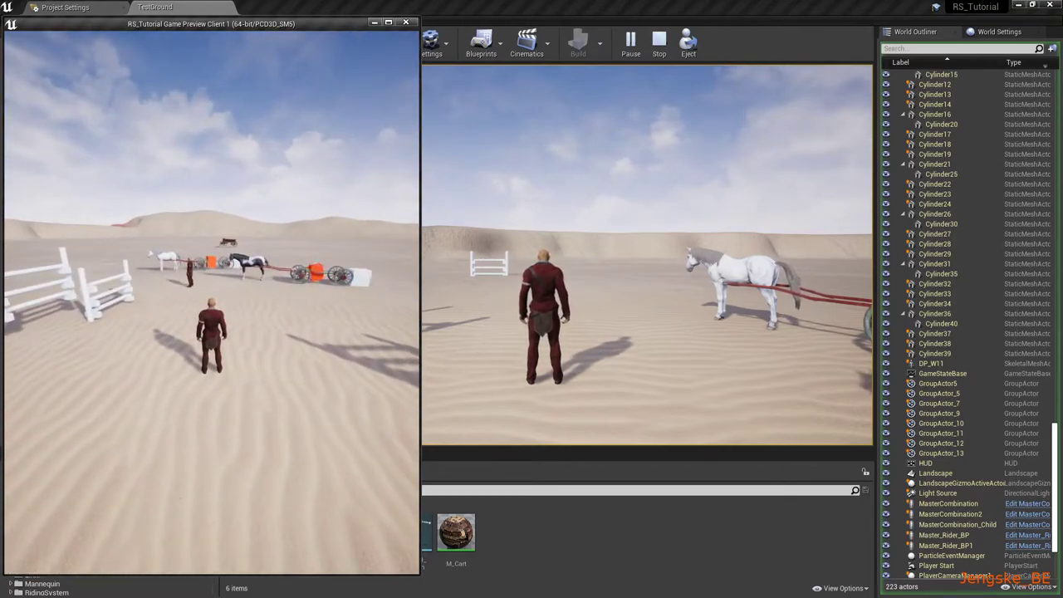
click(745, 339)
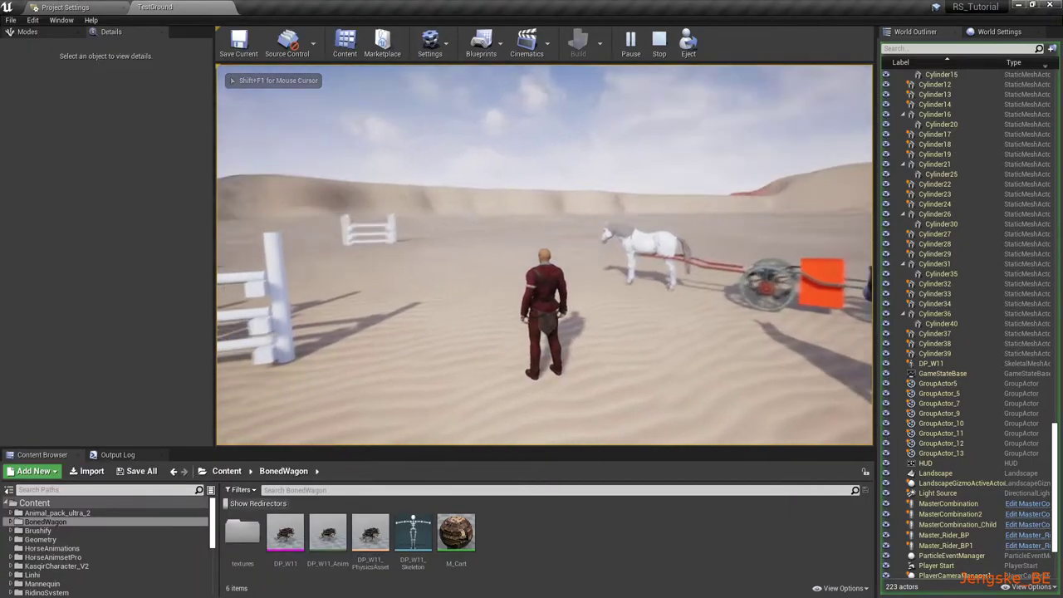
key(s)
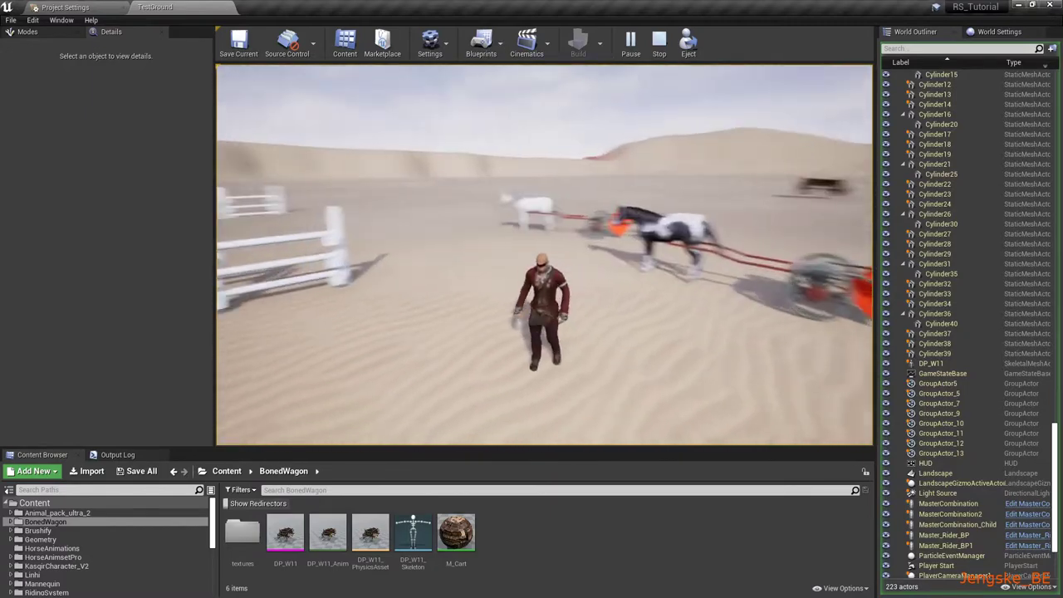
key(w)
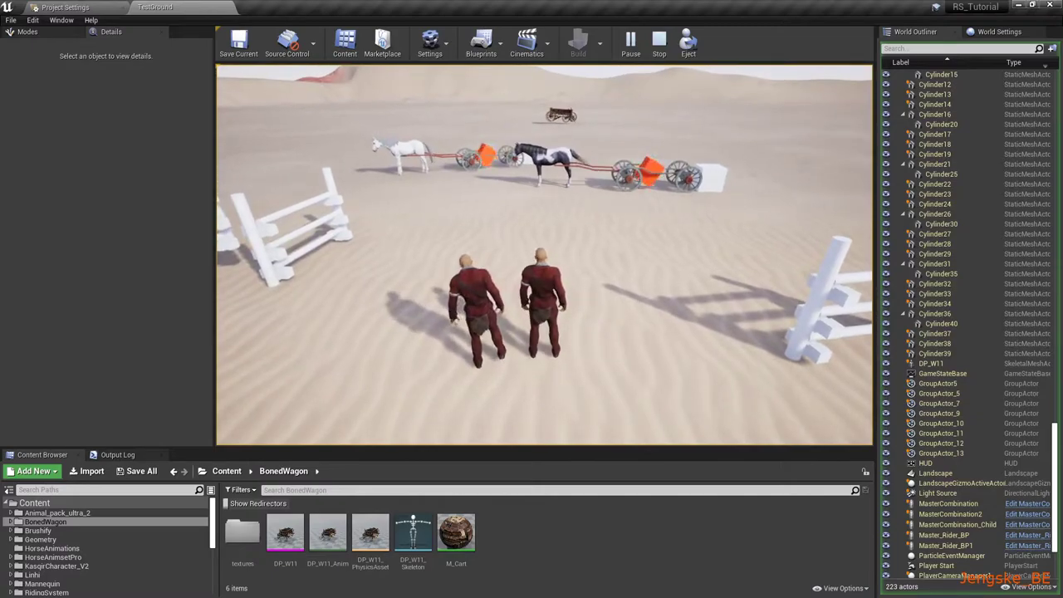
- Walk the second player's character up to the horse and mount it
key(shift+F1)
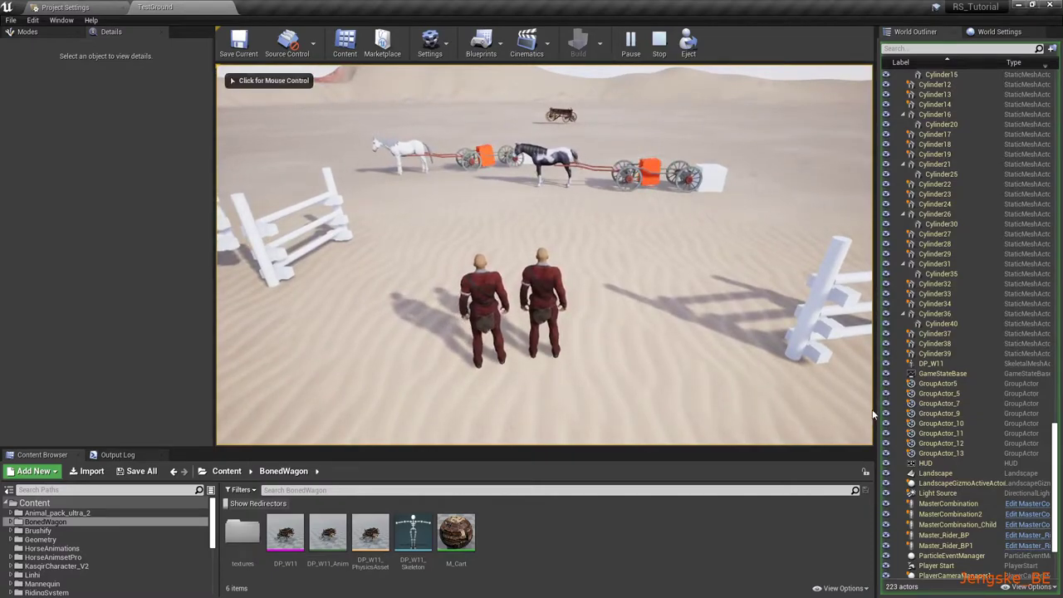
key(alt+Tab)
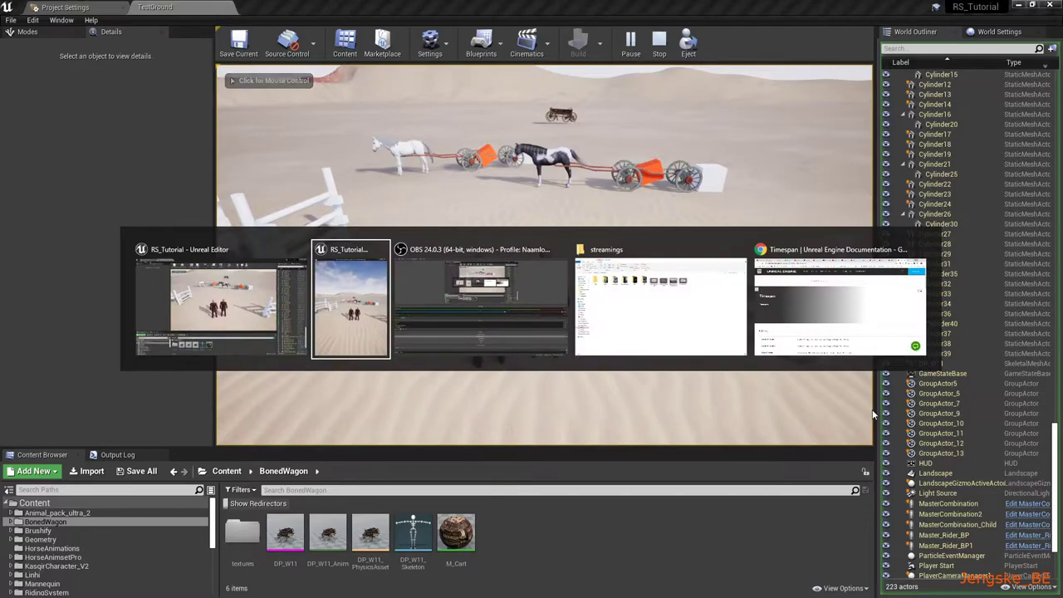
key(alt+Tab)
click(205, 403)
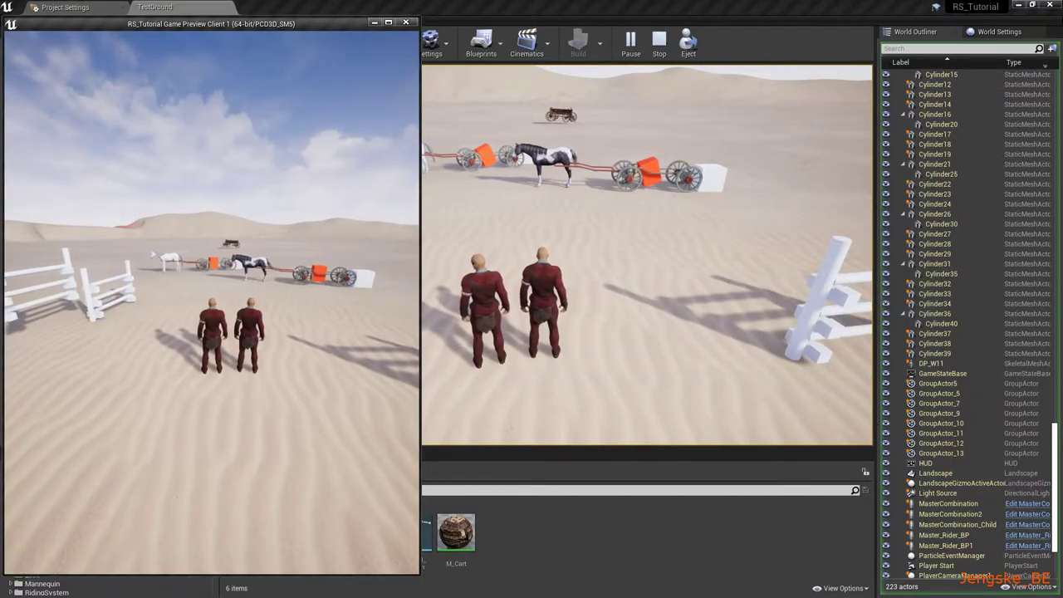
key(w)
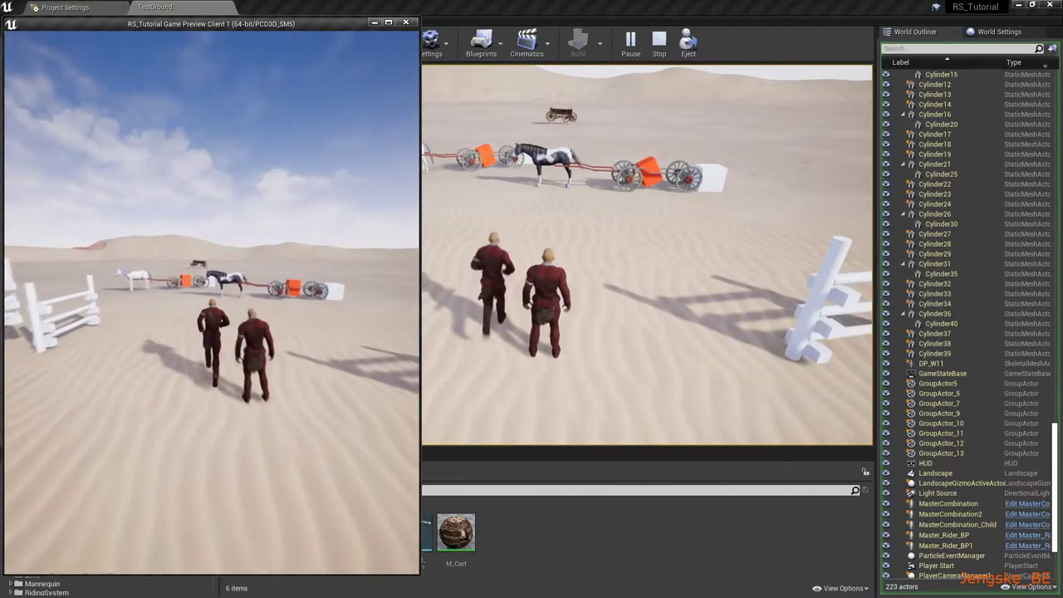
key(w)
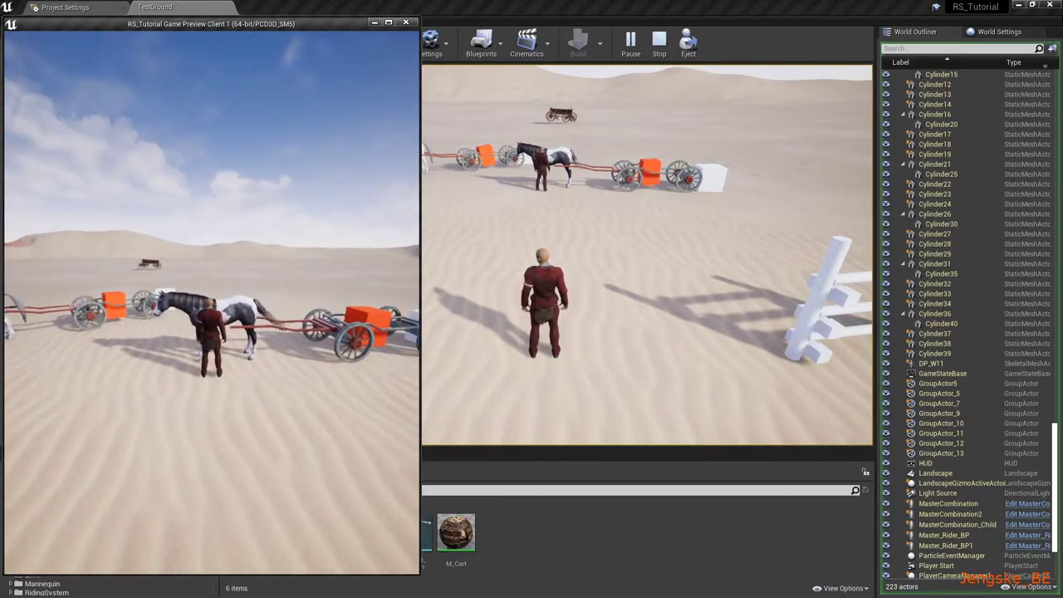
key(e)
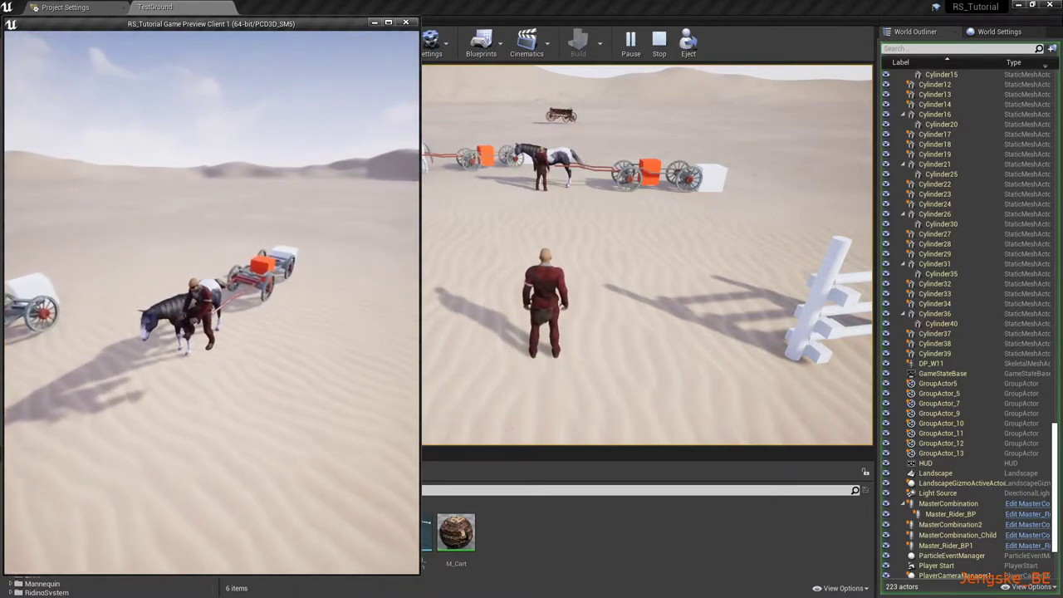
- Retry mounting the horse hitched to the wagon, then stop the test
key(e)
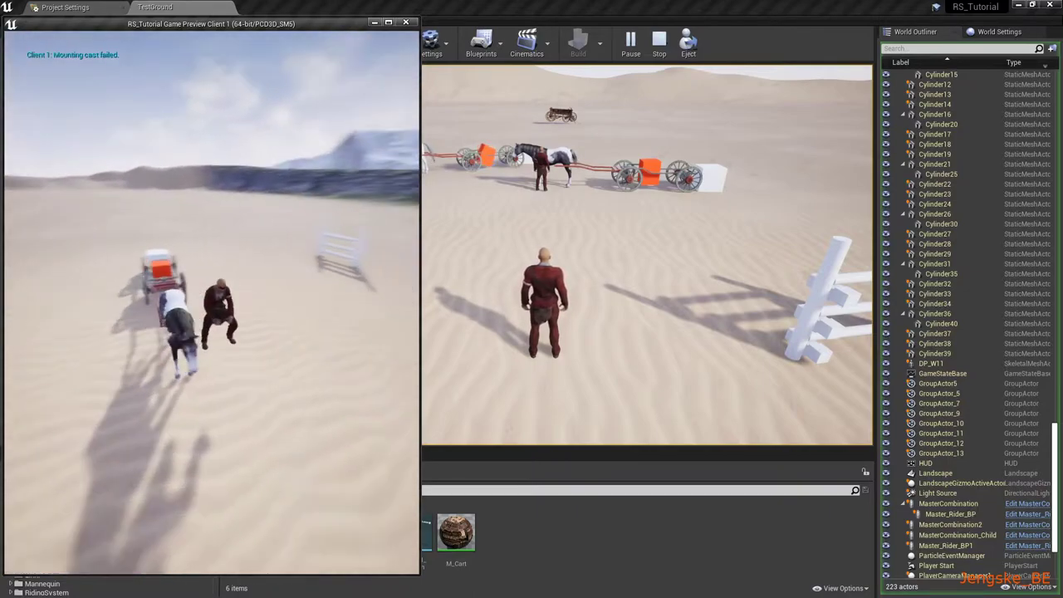
key(e)
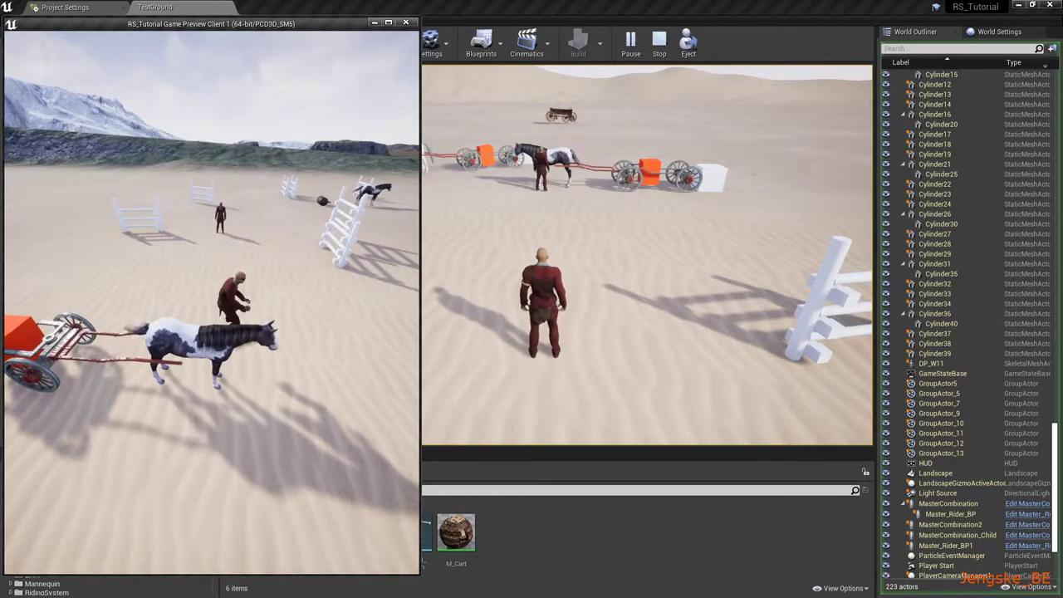
key(Escape)
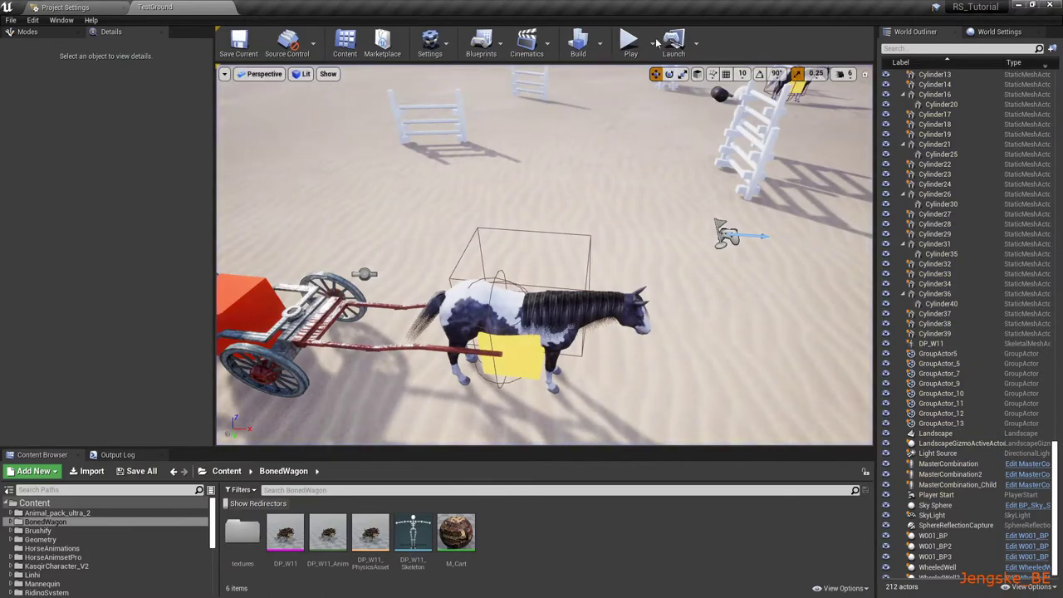
- Edit the Number of Players setting again, then close the play options list
click(653, 43)
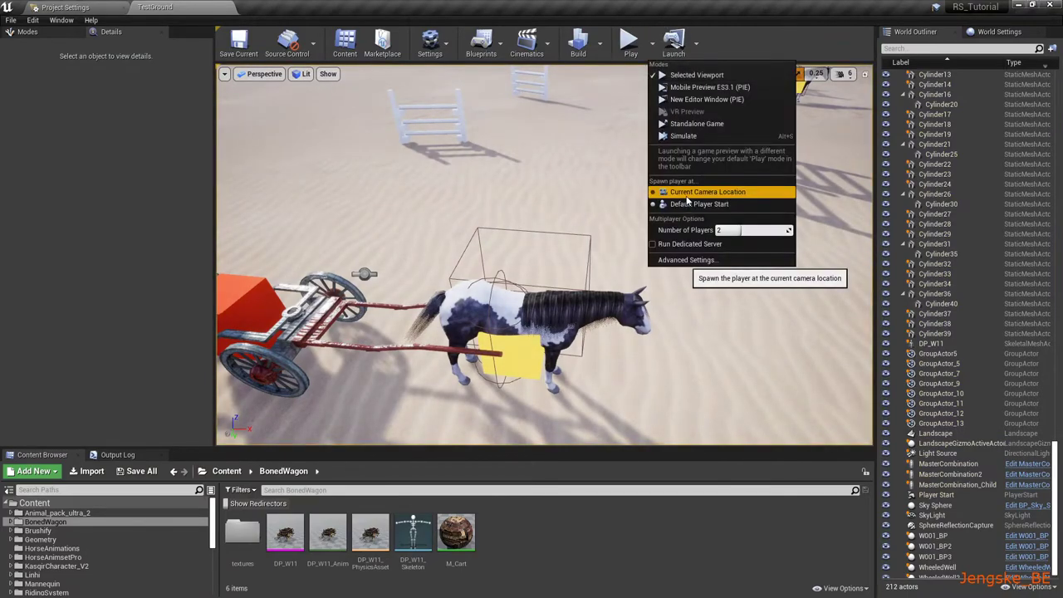
click(737, 230)
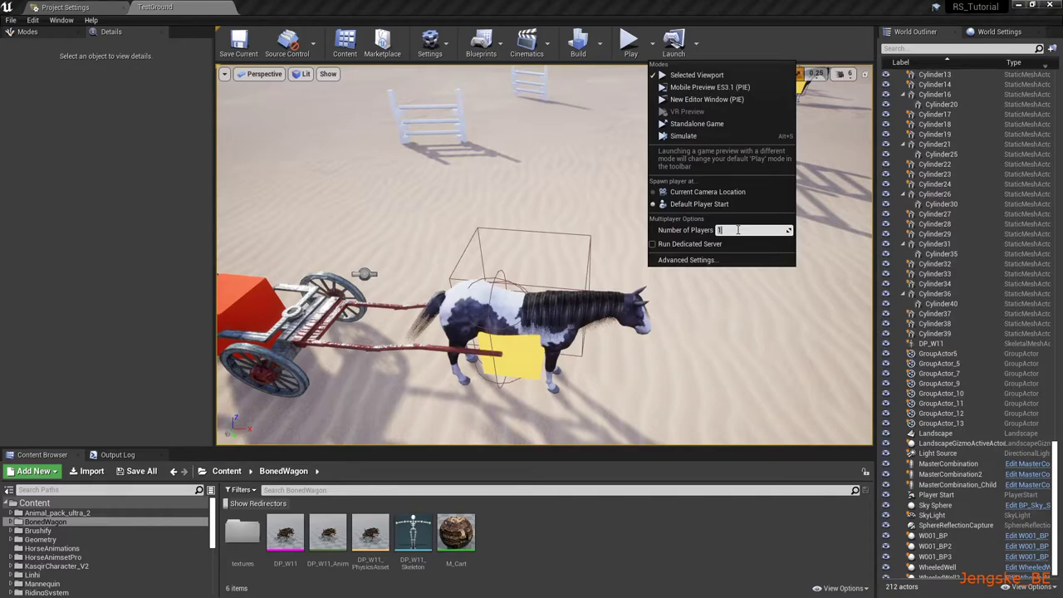
text(1)
click(735, 333)
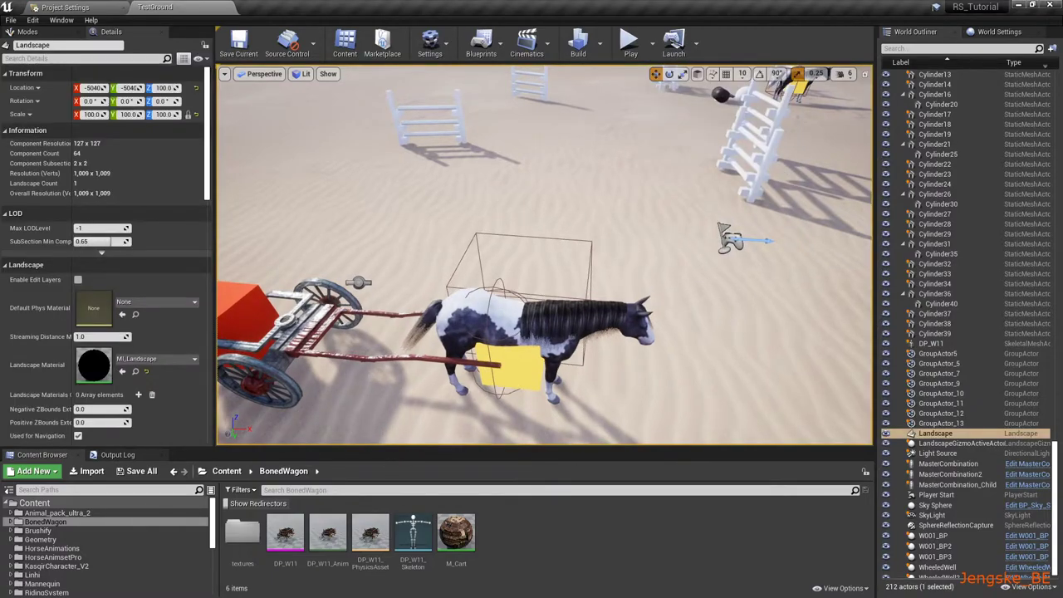
- Fly the camera beside the horse and wagon, with spawning set to Current Camera Location
mouse_move(544, 249)
right_down()
mouse_move(494, 299)
mouse_move(600, 357)
right_up()
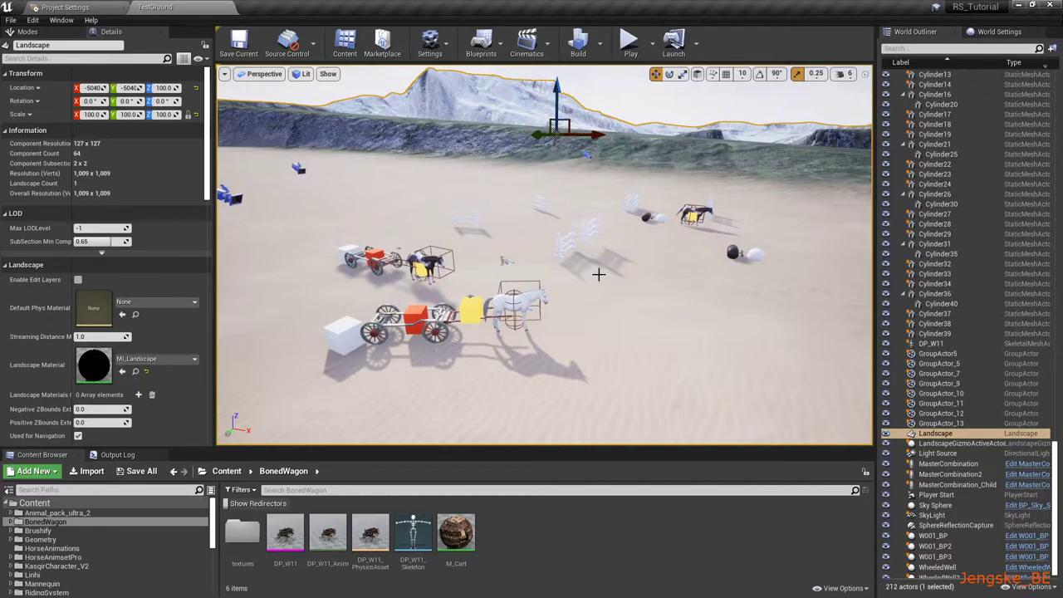
mouse_move(600, 273)
right_down()
mouse_move(648, 257)
mouse_move(581, 274)
mouse_move(547, 266)
right_up()
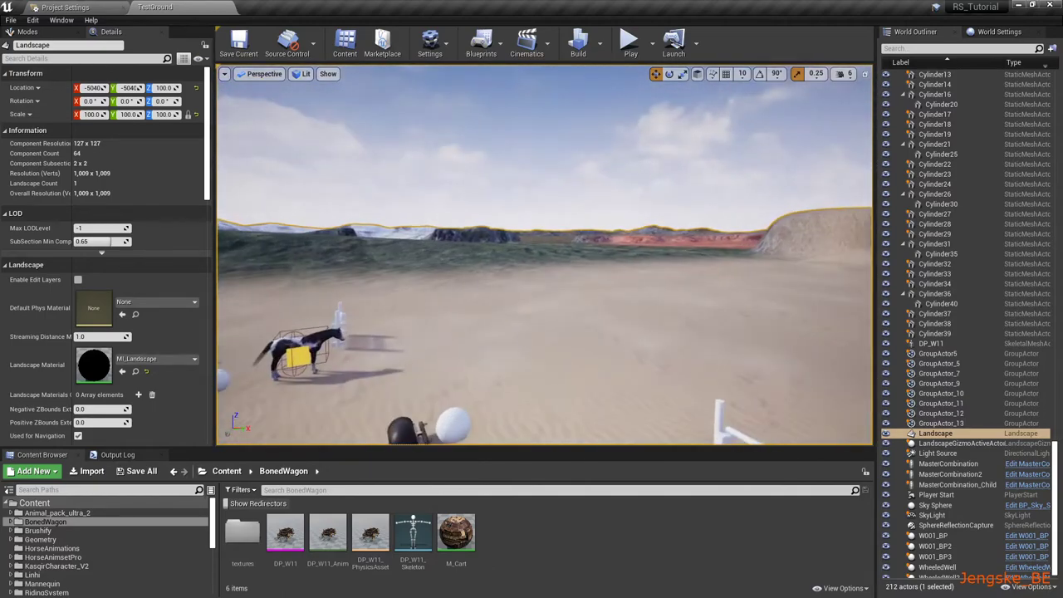
right_drag(548, 266, 640, 99)
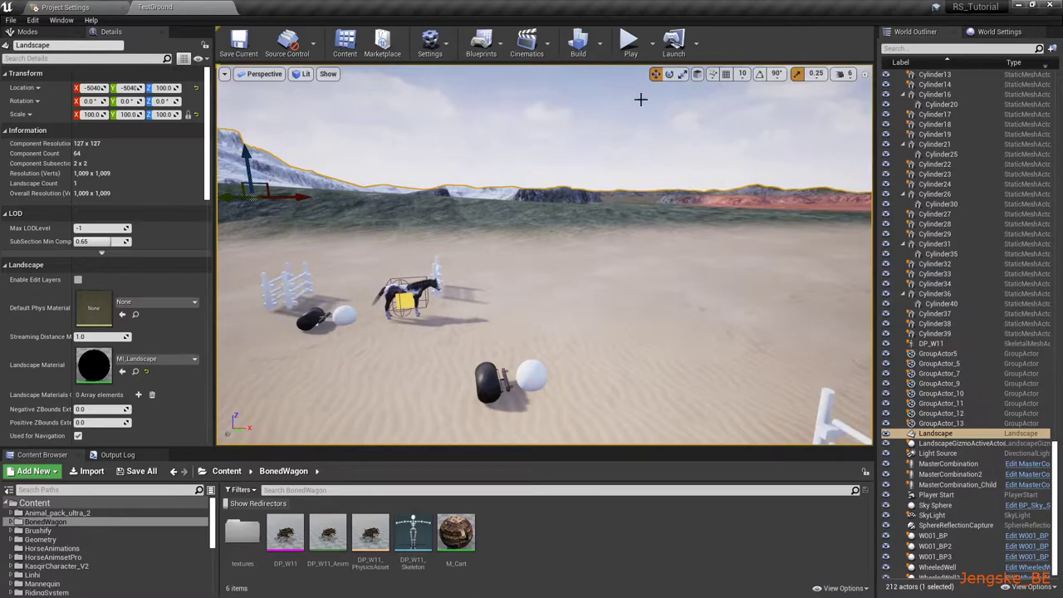
click(653, 44)
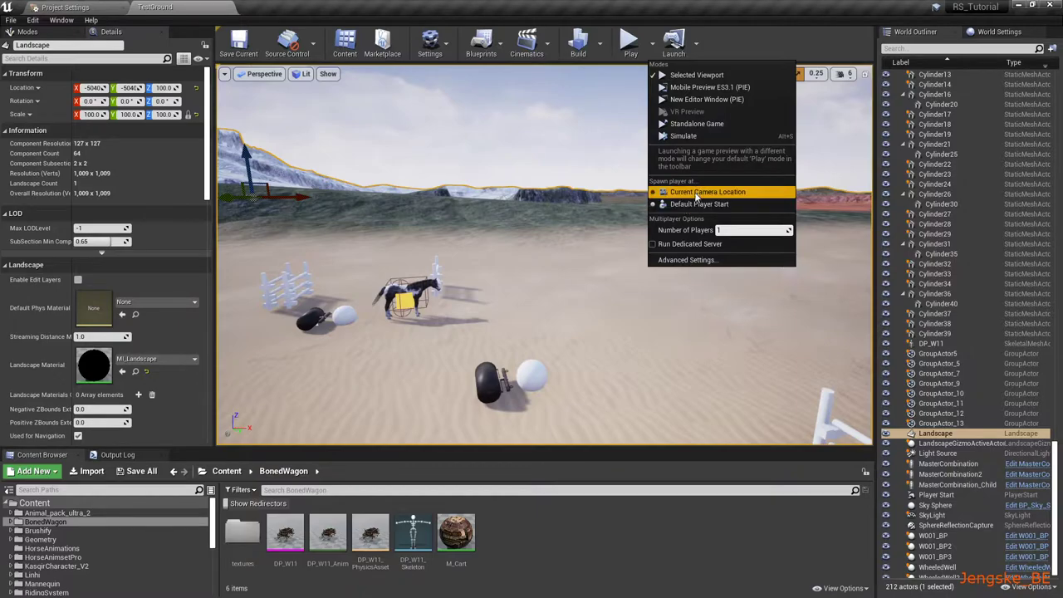
click(668, 192)
right_drag(641, 205, 540, 94)
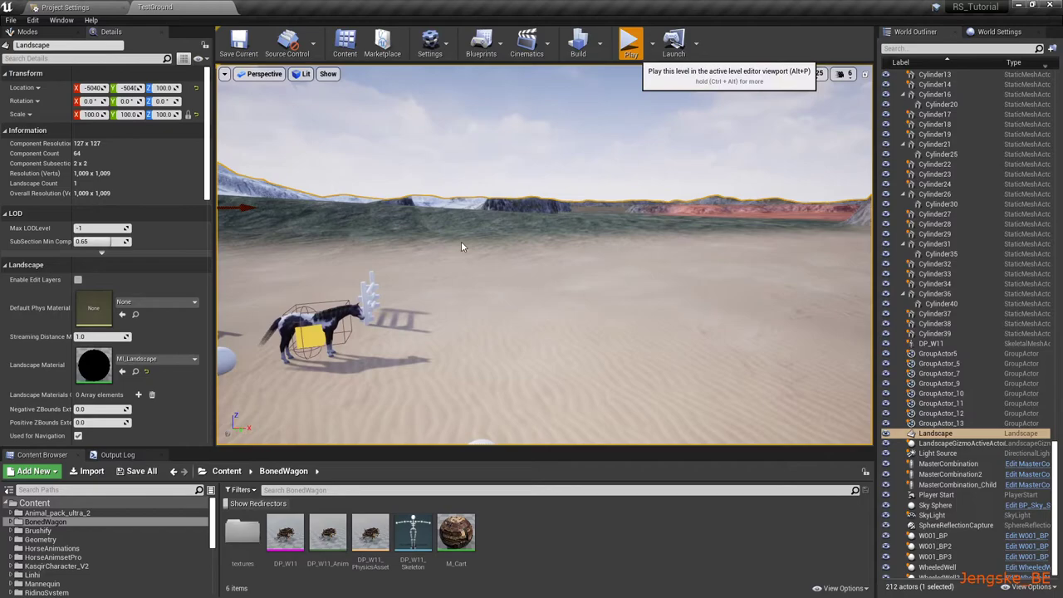
- Play the desert level, mount the horse with M, ride around, then stop with Esc
key(w)
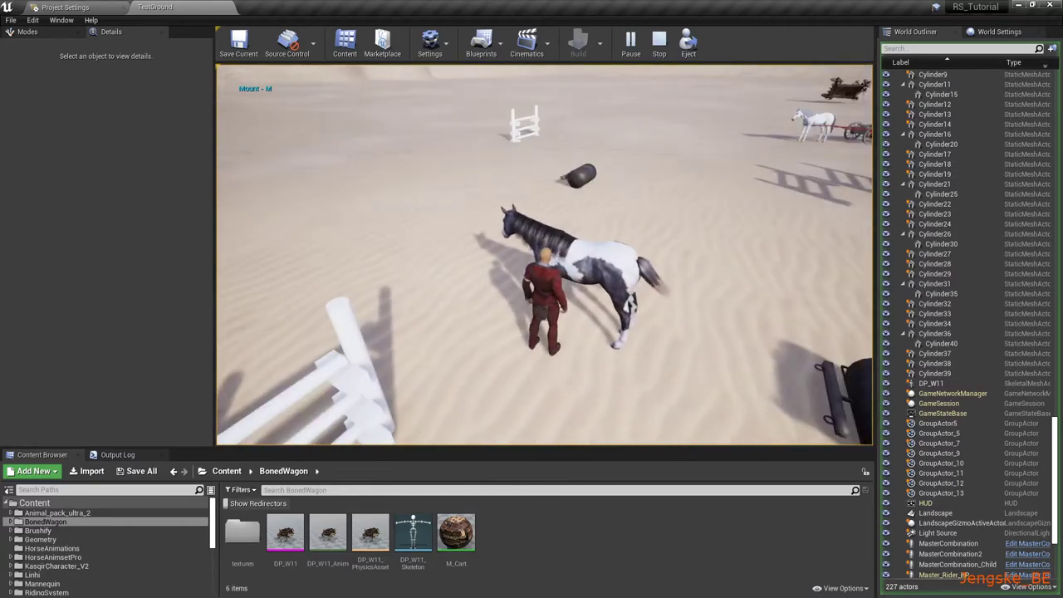
key(m)
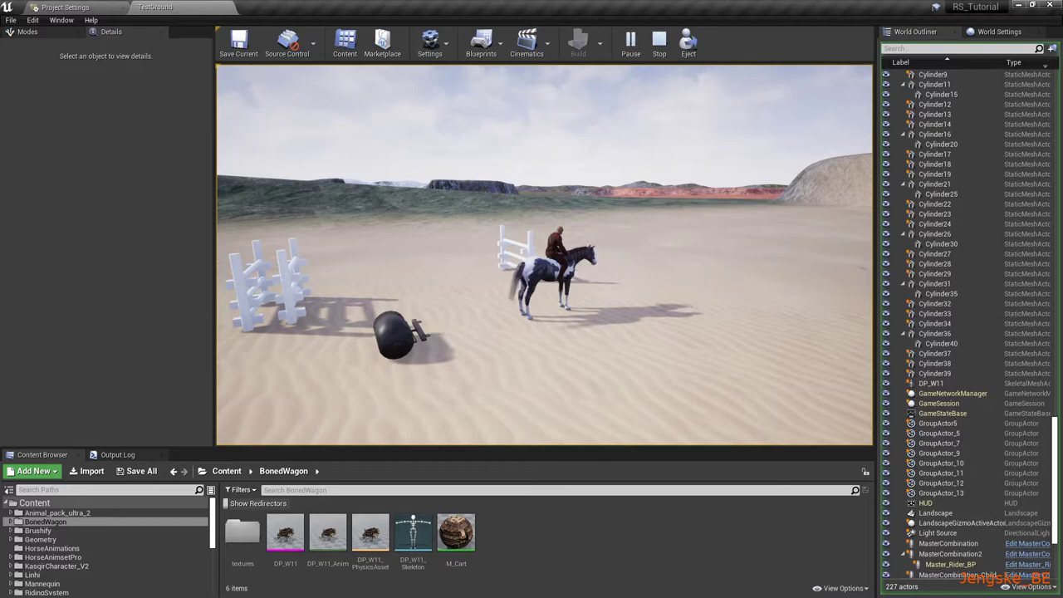
key(Escape)
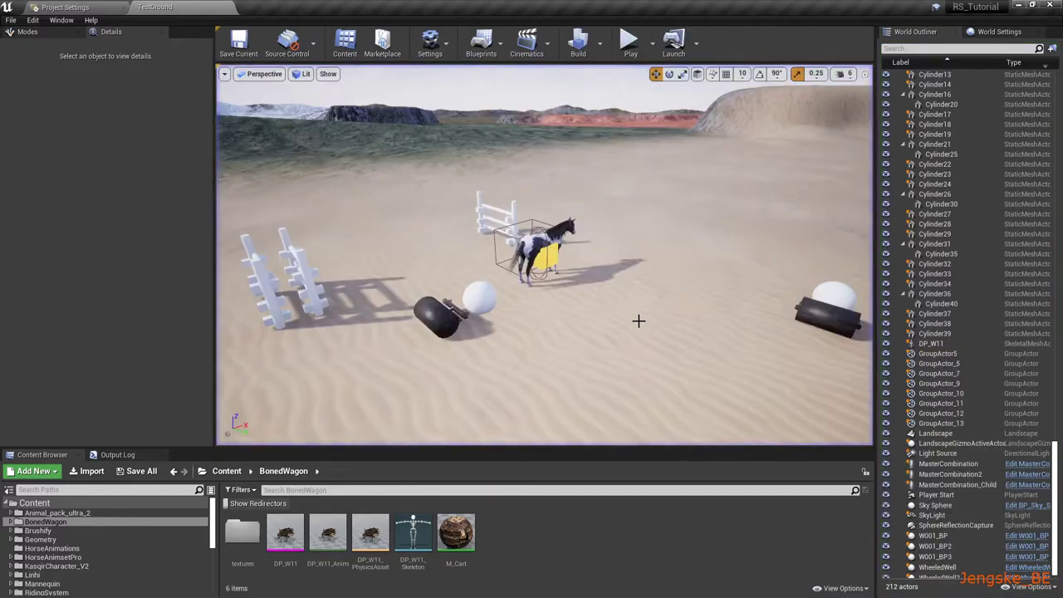
- Turn the view toward the horse and wagon and open W001_BP via its Edit link
right_drag(597, 347, 789, 401)
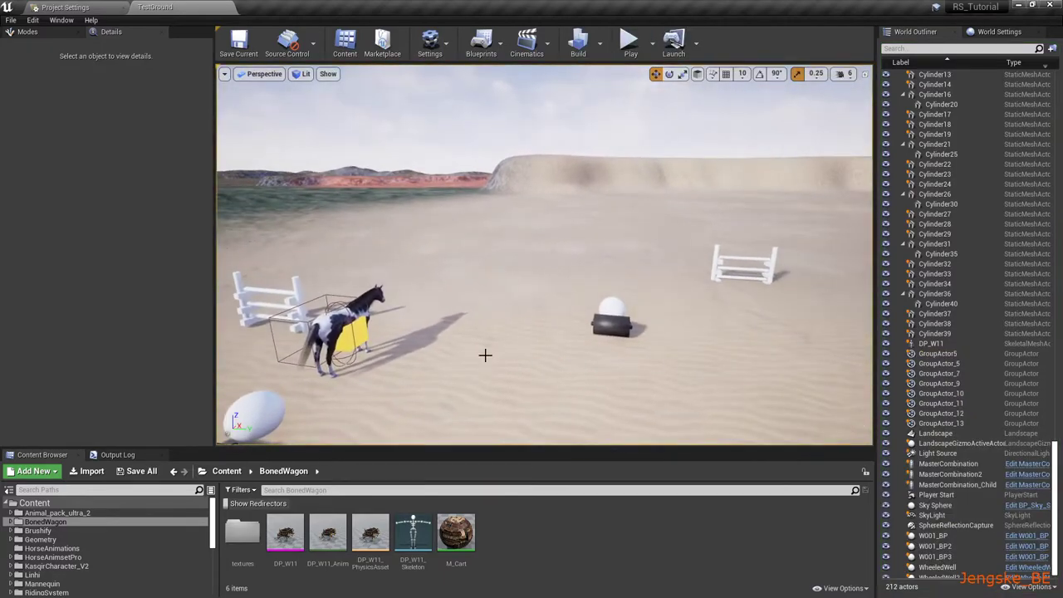
right_drag(485, 354, 299, 324)
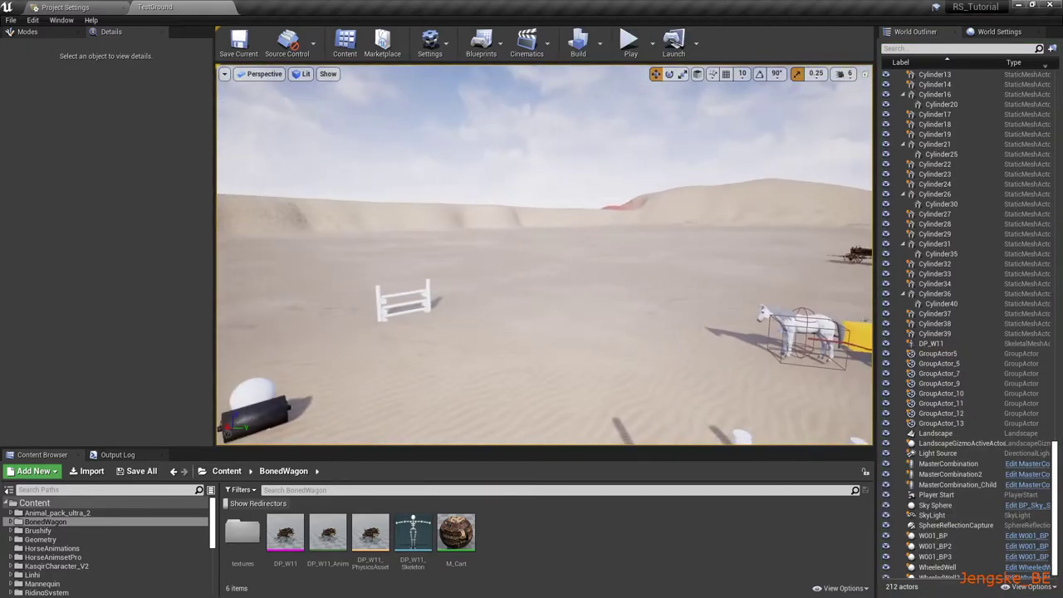
click(1037, 540)
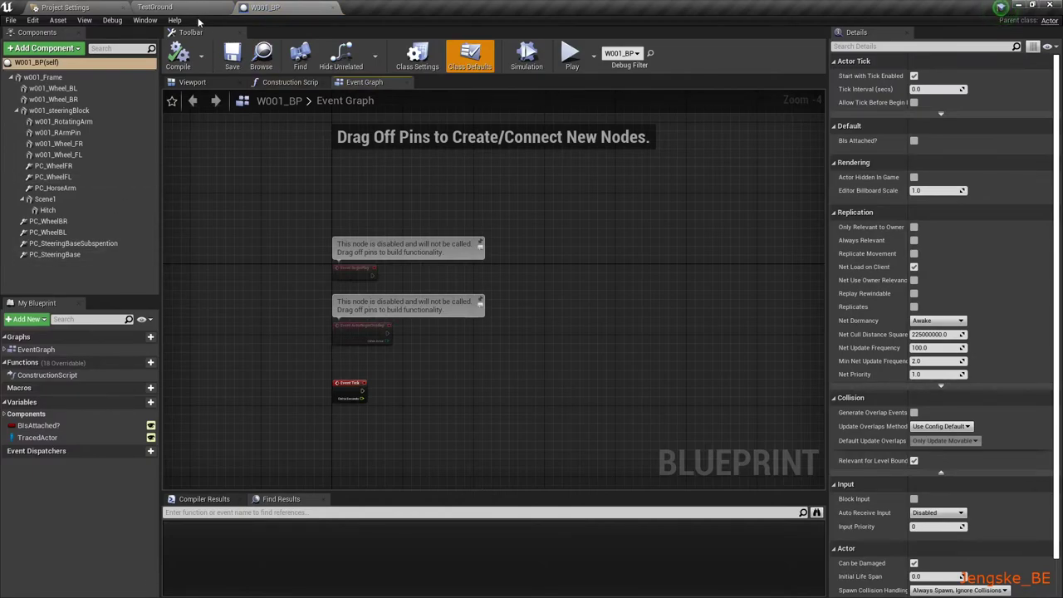
- In the Viewport tab, try Scene1 at uniform scale 1.0, then restore it to 0.1
click(204, 83)
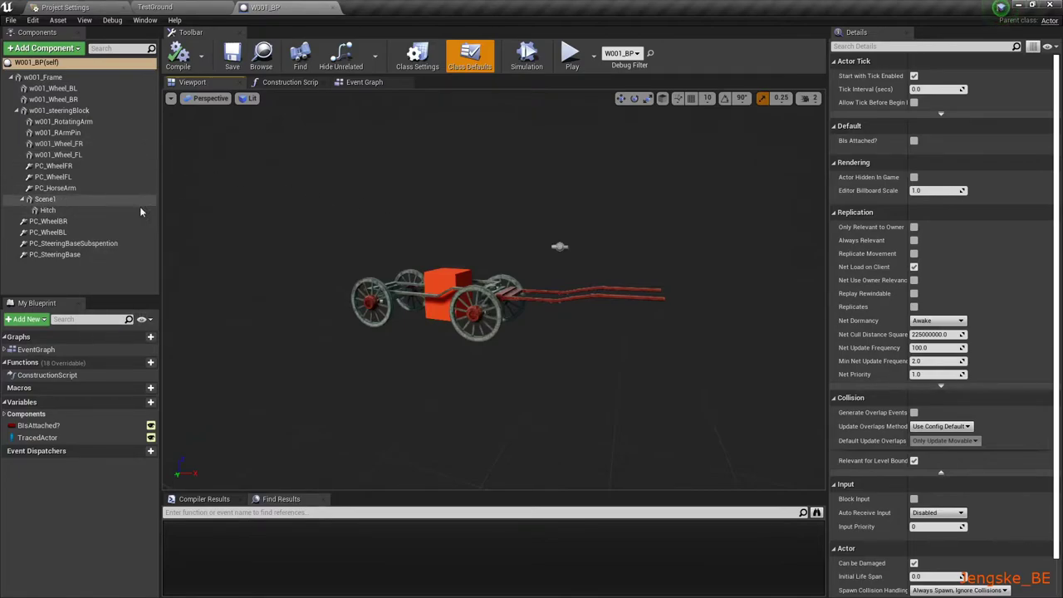
click(48, 210)
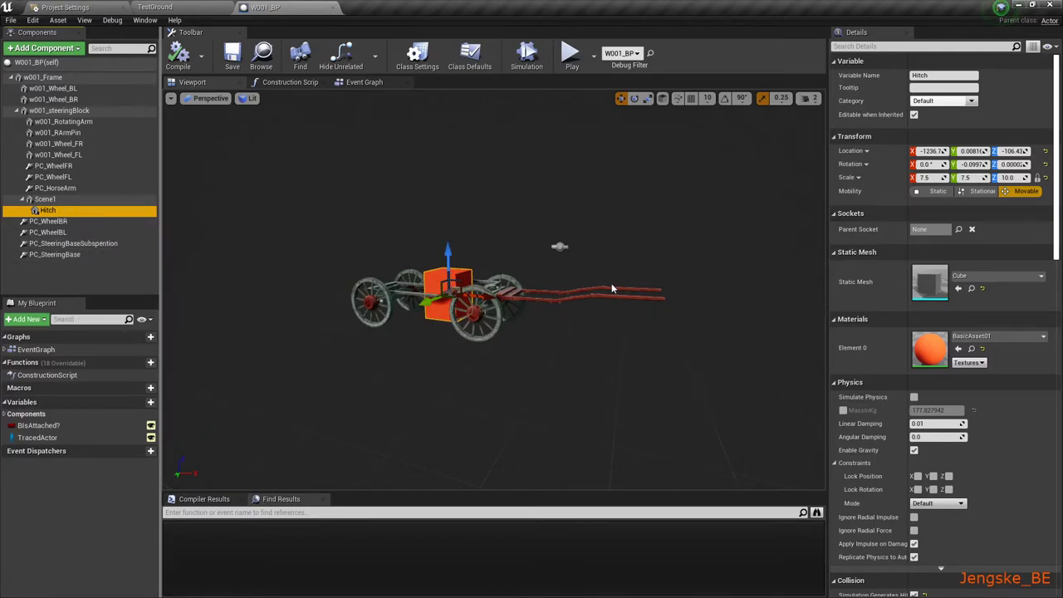
click(46, 199)
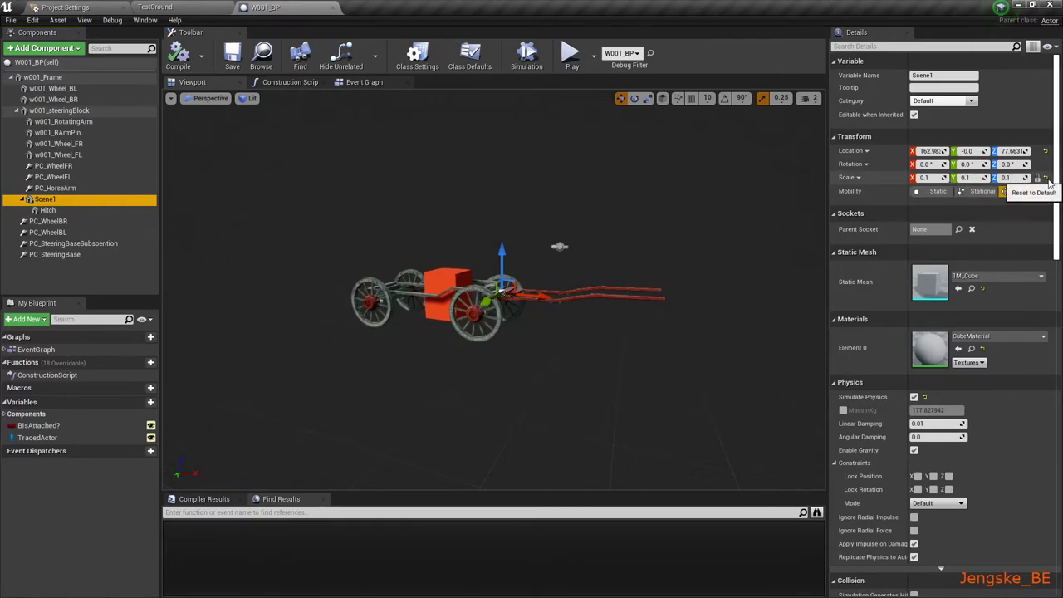
click(928, 178)
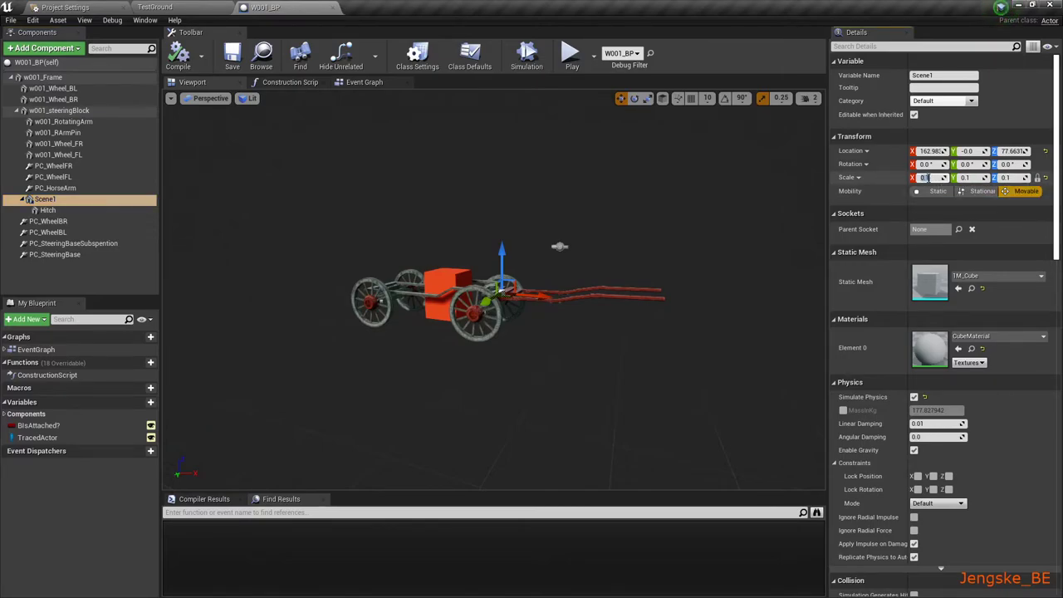
text(1)
key(Return)
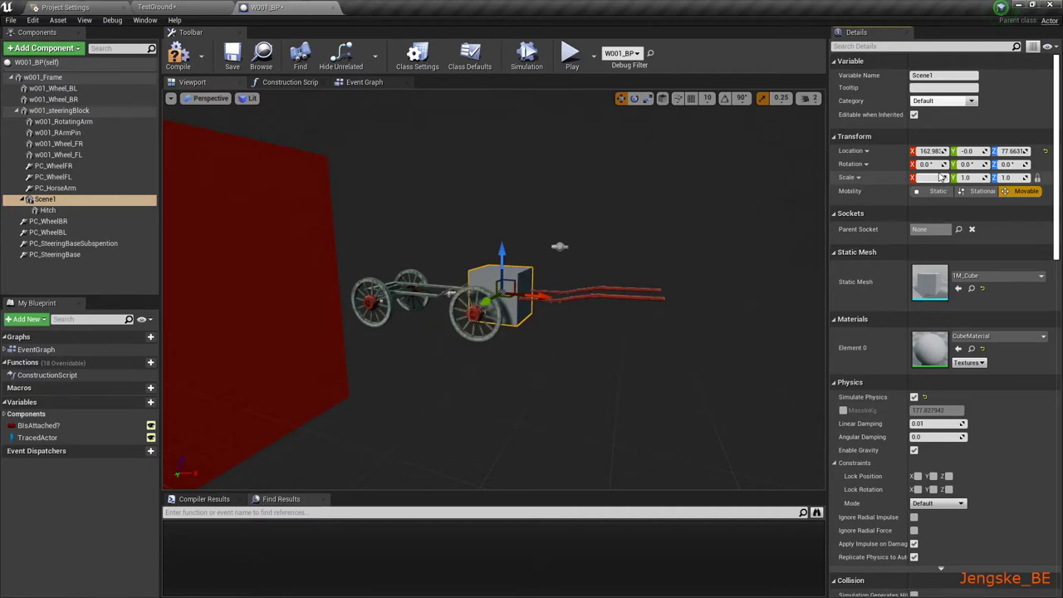
key(Return)
text(0.1)
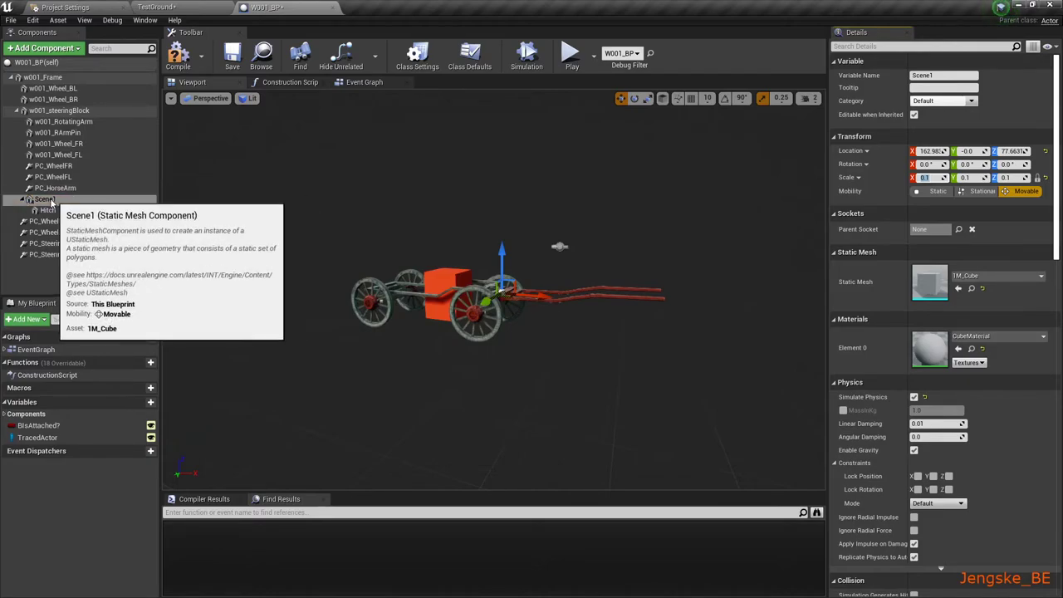
click(73, 202)
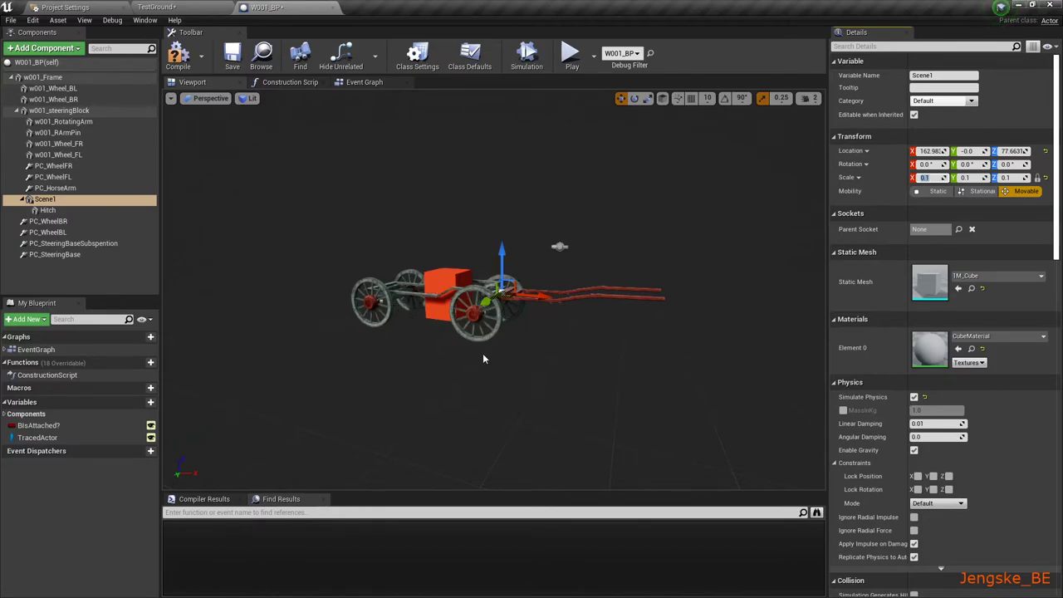
- Set the w001_RotatingArm shafts to Block the Animals collision channel
click(598, 295)
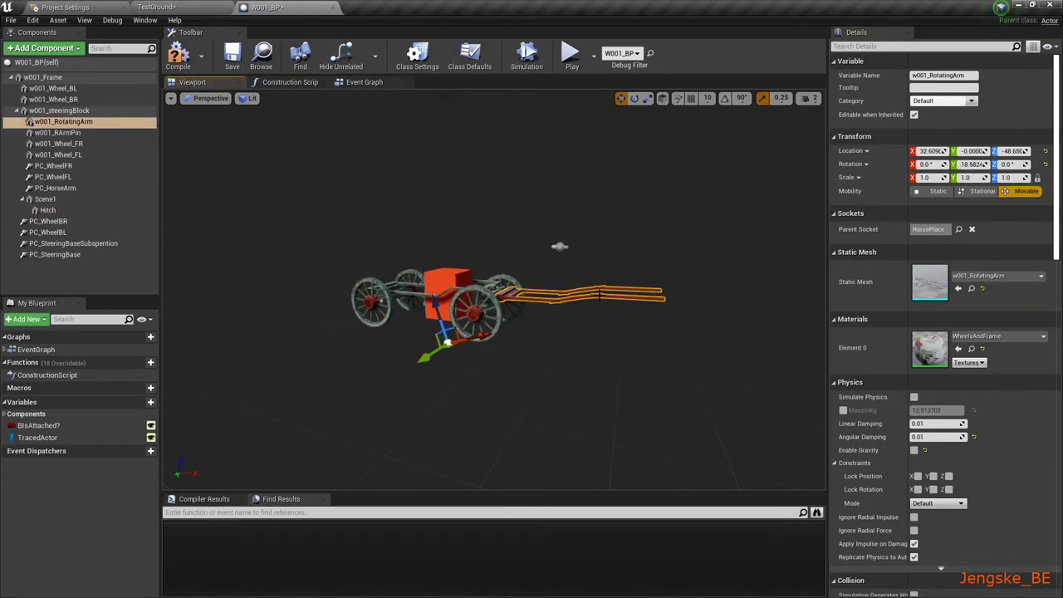
scroll(1015, 422, down, 2)
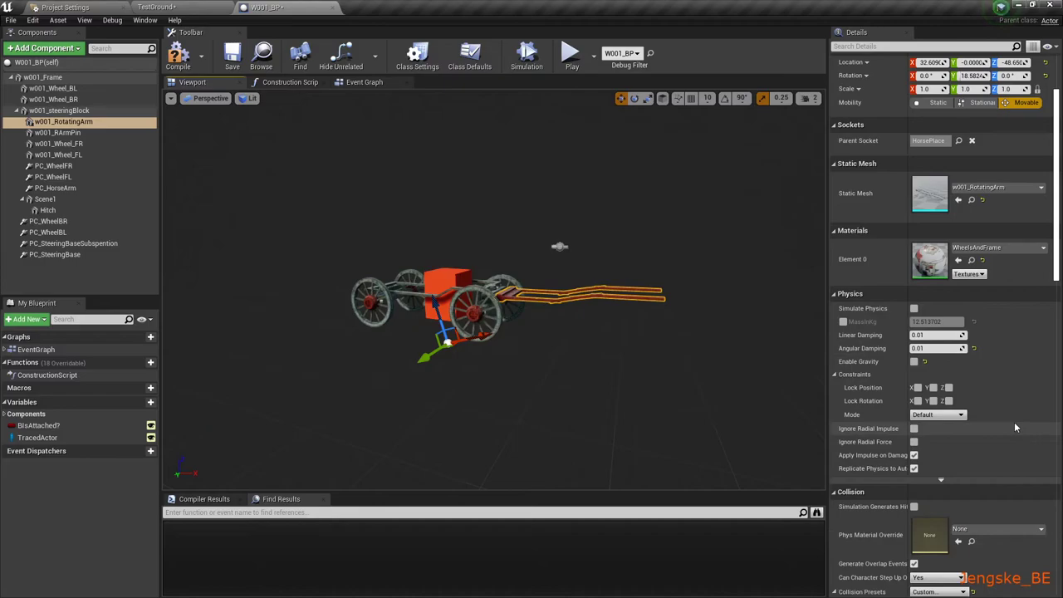
scroll(1013, 422, down, 2)
scroll(1013, 424, down, 4)
scroll(1013, 424, down, 2)
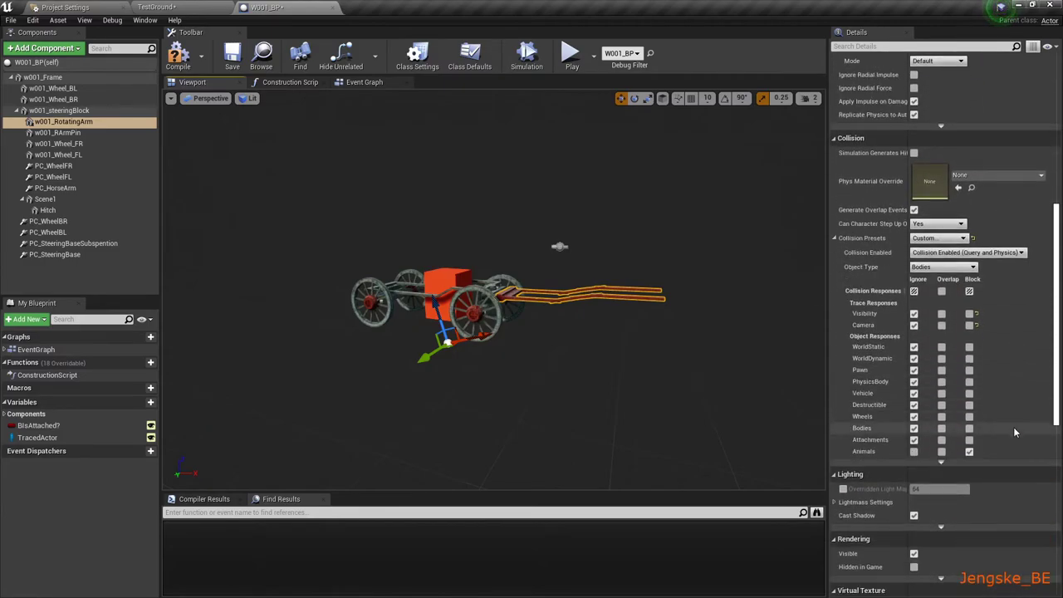
click(968, 451)
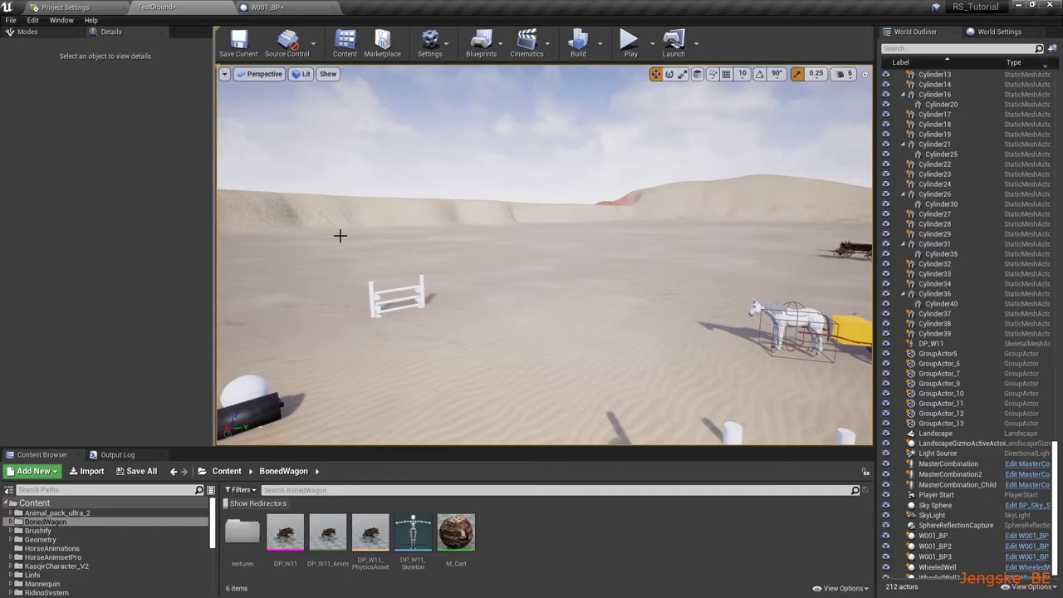
right_drag(338, 235, 339, 235)
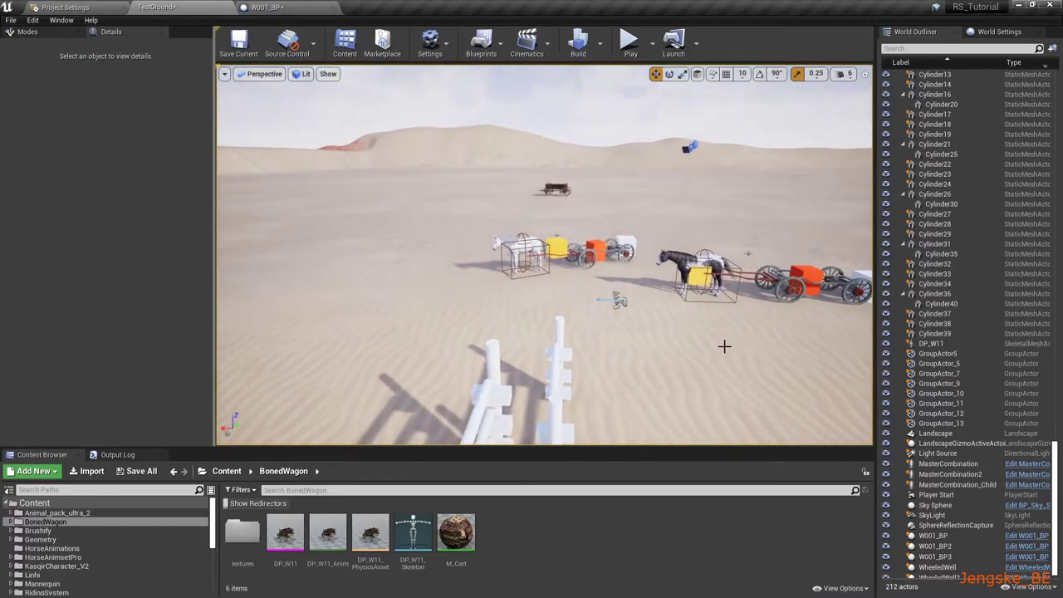
- Move the MasterCombination horse up against the cart shafts with a small X nudge, then inspect it
right_drag(724, 345, 724, 346)
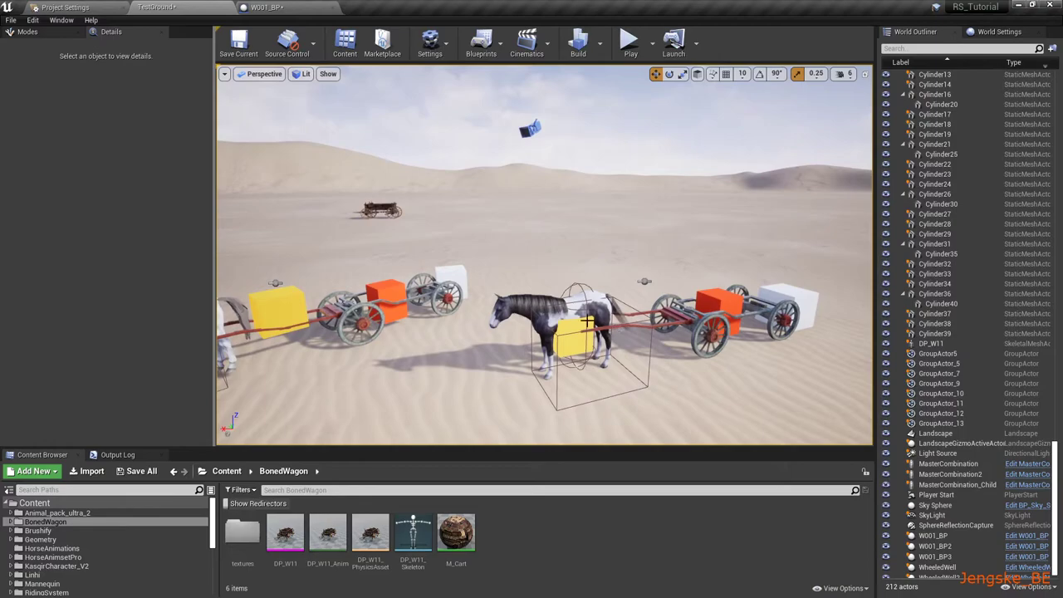
click(540, 314)
drag(540, 332, 557, 331)
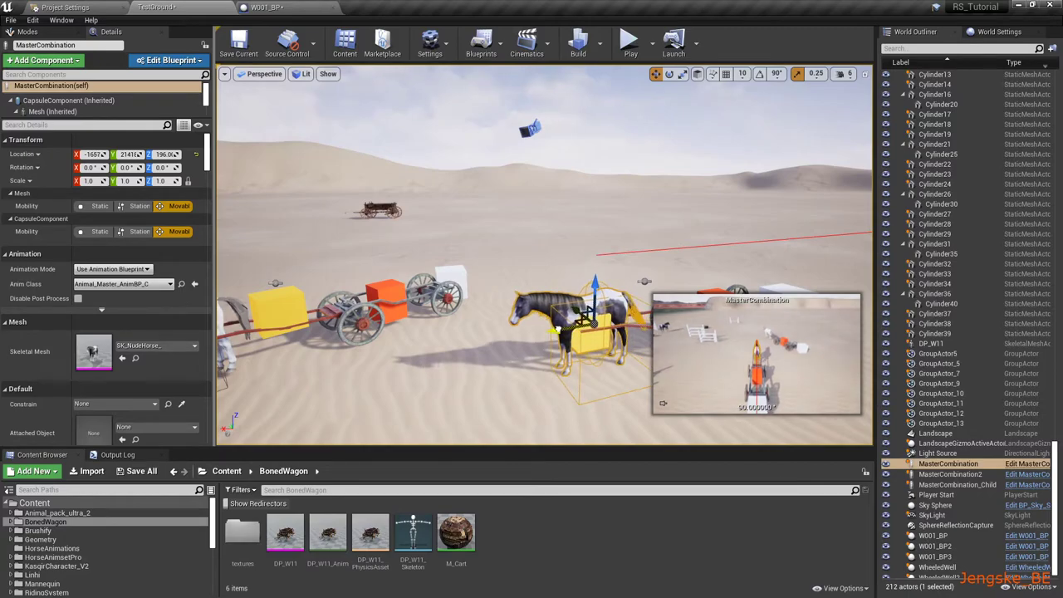
right_drag(586, 316, 399, 377)
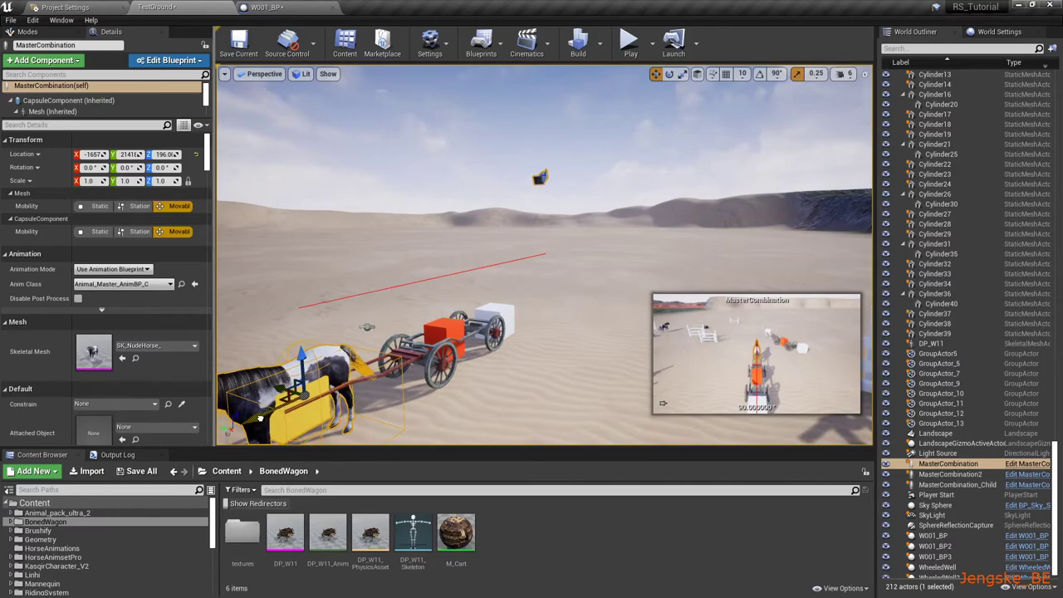
mouse_move(278, 409)
mouse_down()
mouse_move(371, 373)
mouse_move(327, 387)
mouse_up()
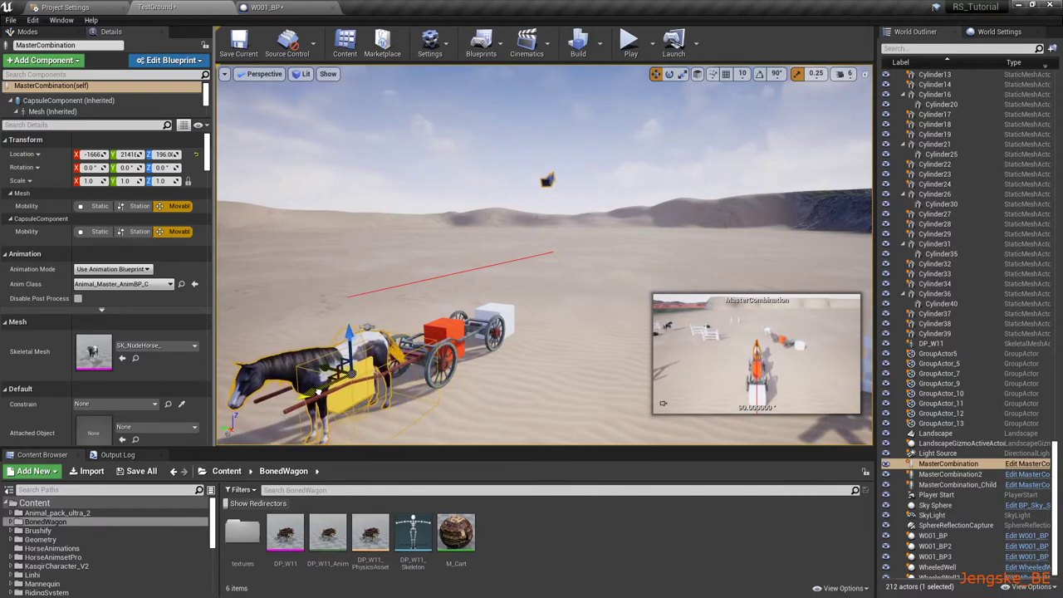
drag(327, 388, 305, 399)
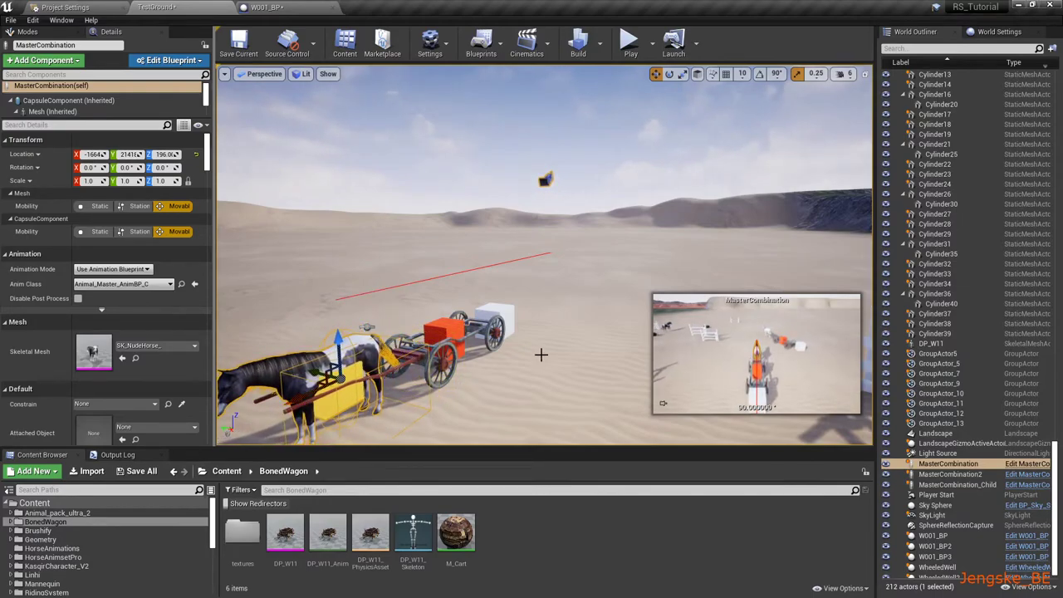
right_drag(543, 355, 543, 355)
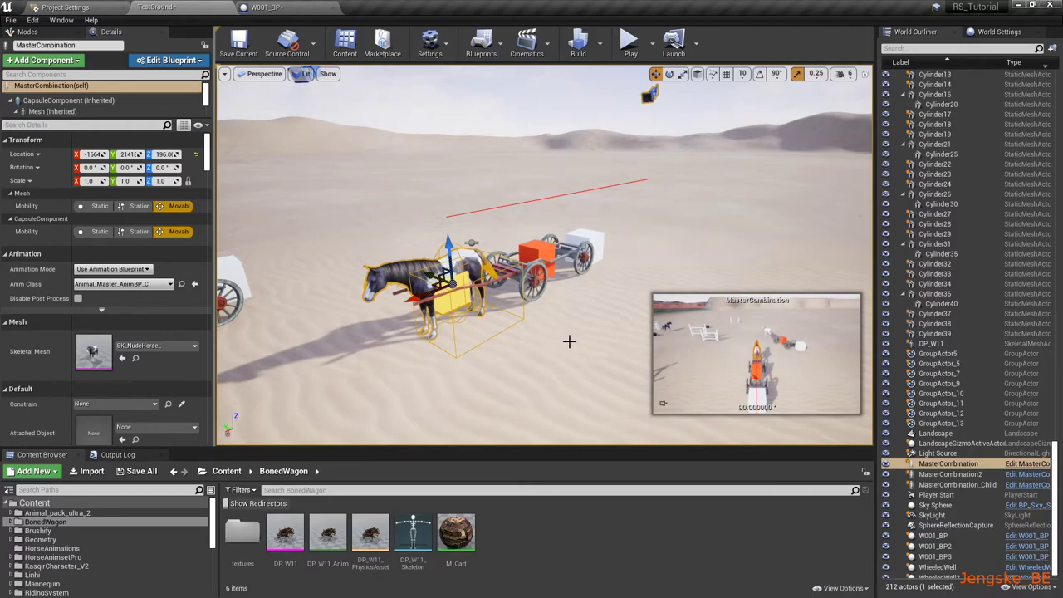
mouse_move(579, 333)
right_down()
mouse_move(681, 283)
mouse_move(581, 299)
right_up()
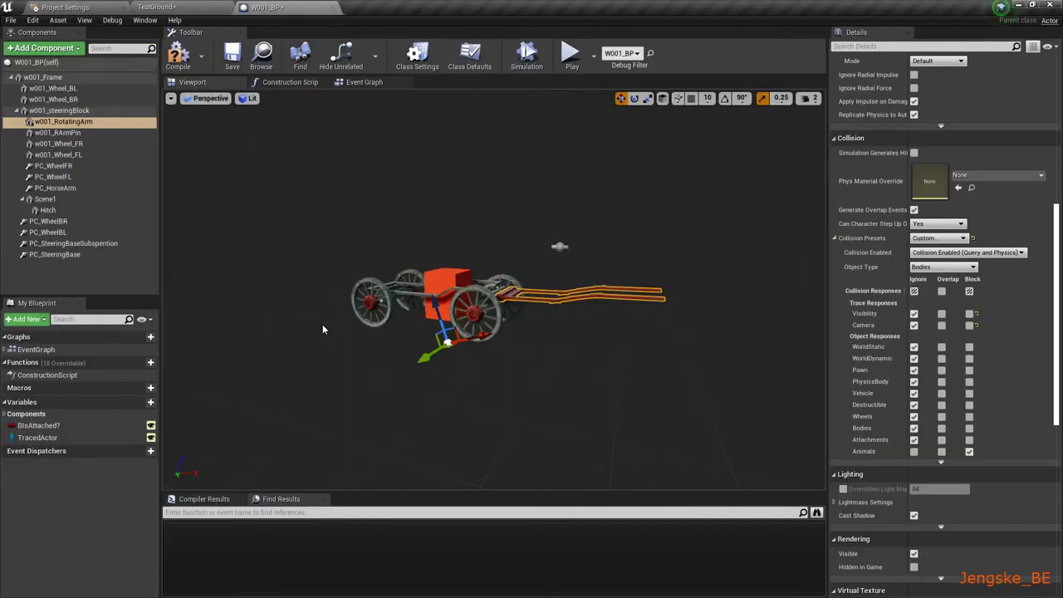
scroll(559, 260, down, 2)
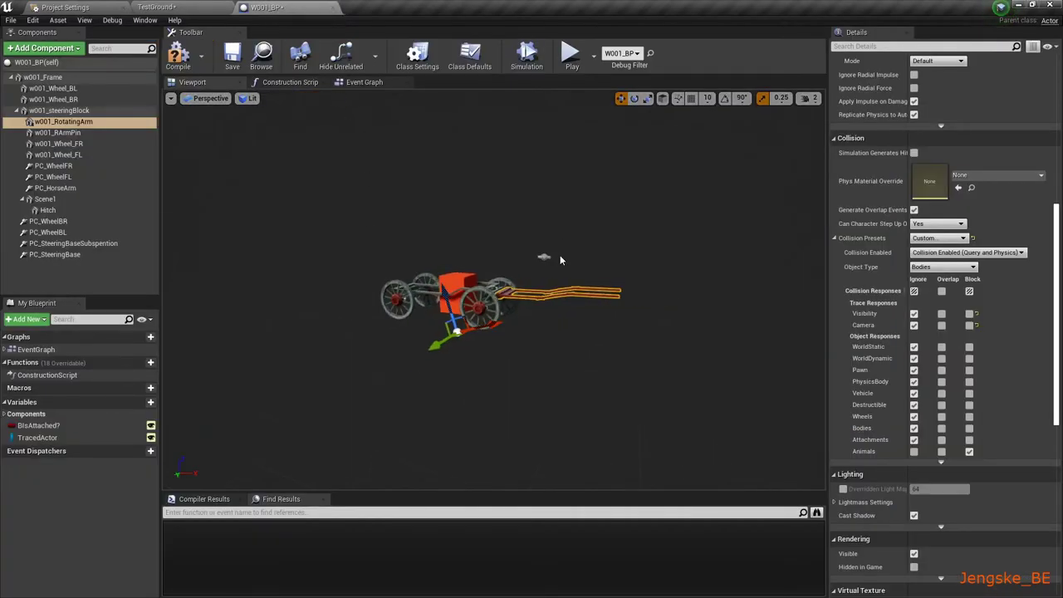
- Check PC_SteeringBaseSubspention's limits and Linear Motor settings, then select the Hitch component
click(54, 254)
click(83, 244)
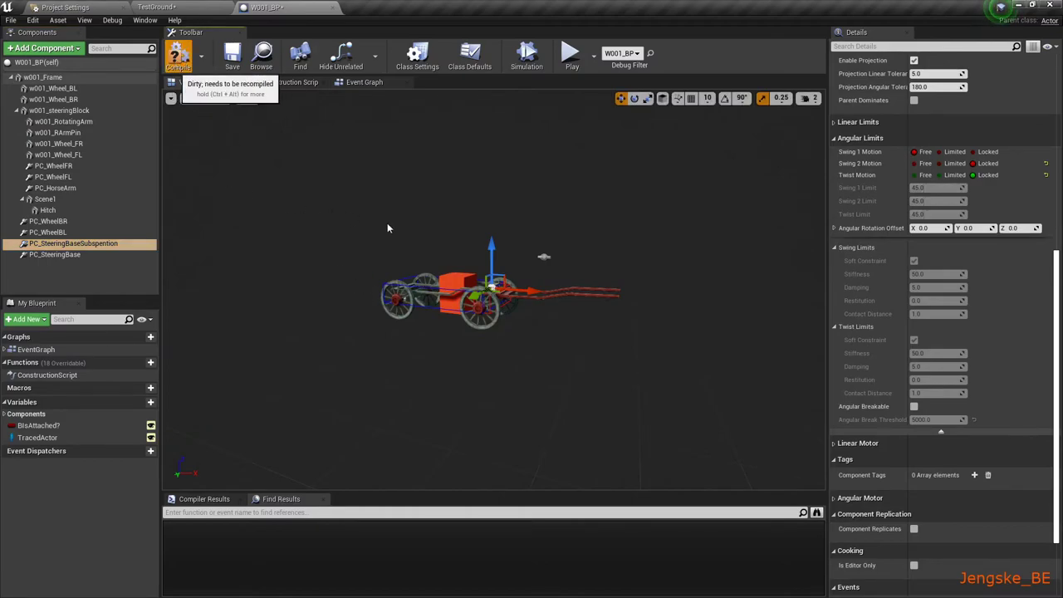
scroll(913, 352, down, 2)
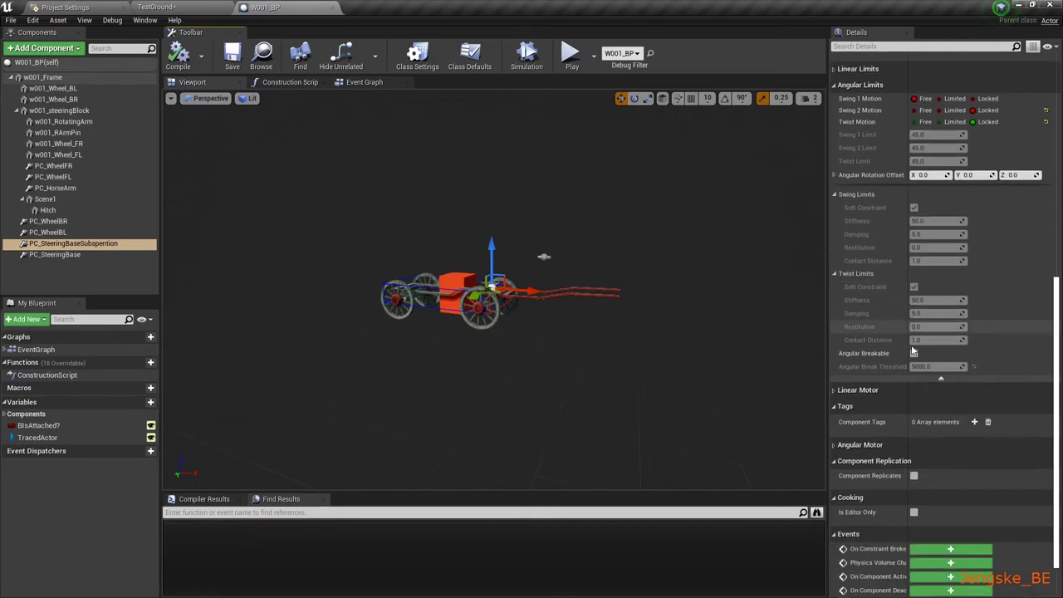
scroll(912, 352, down, 1)
scroll(912, 350, down, 1)
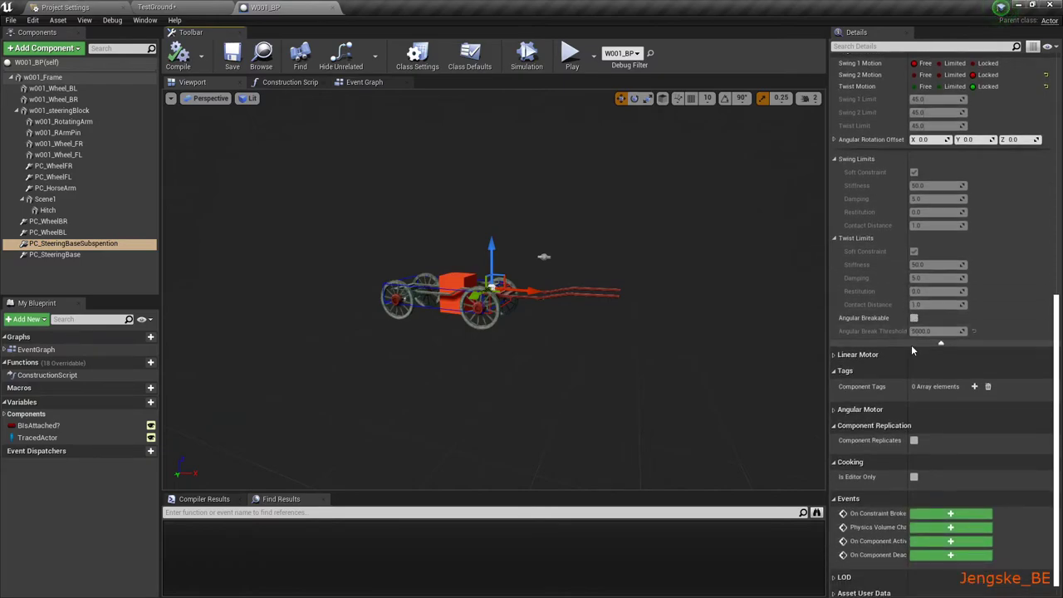
scroll(912, 349, up, 3)
scroll(911, 350, up, 4)
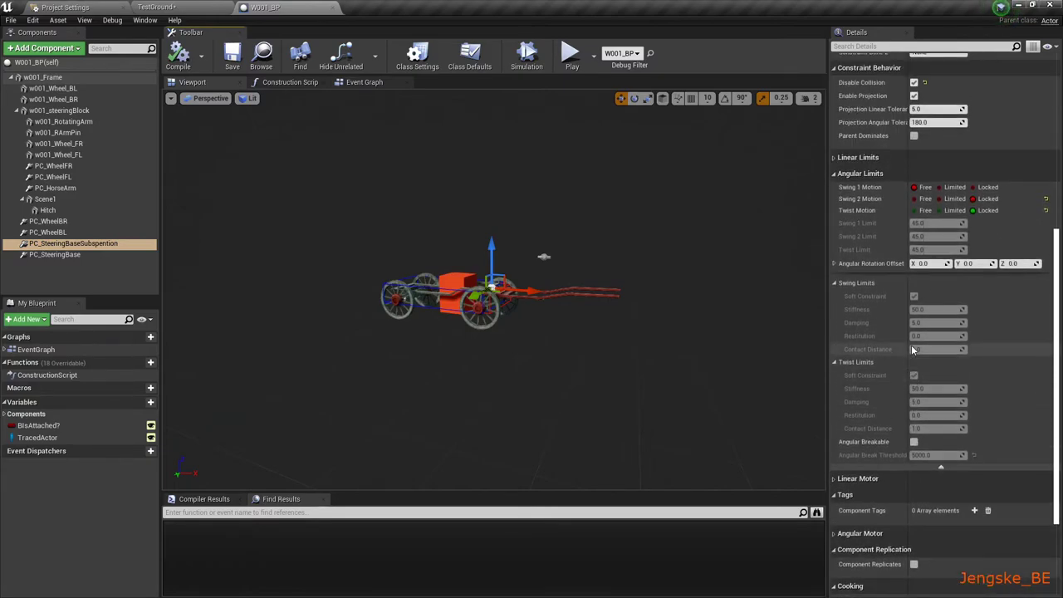
click(833, 478)
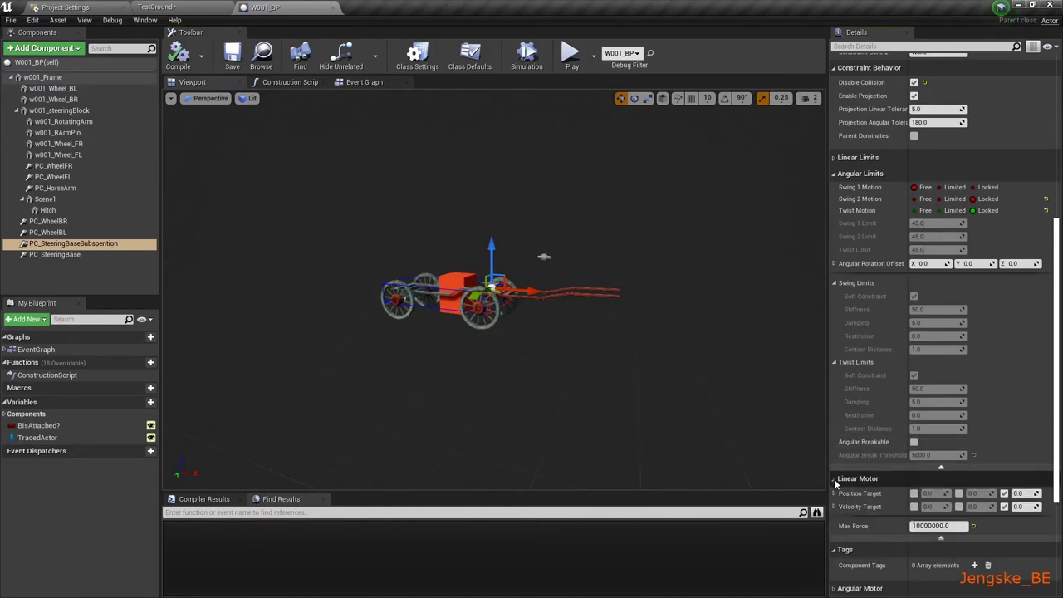
scroll(942, 521, down, 2)
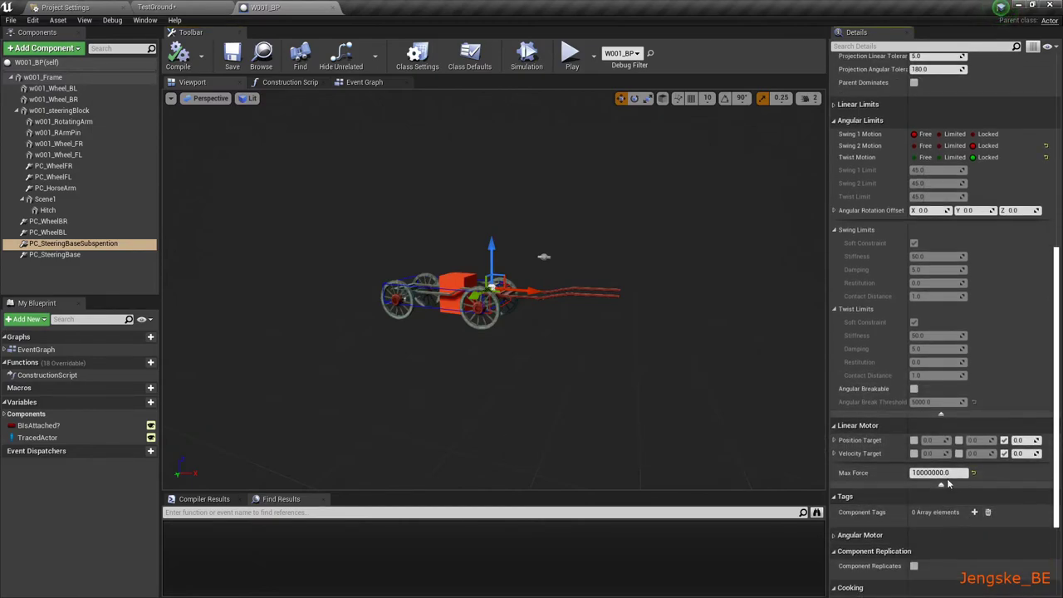
click(834, 425)
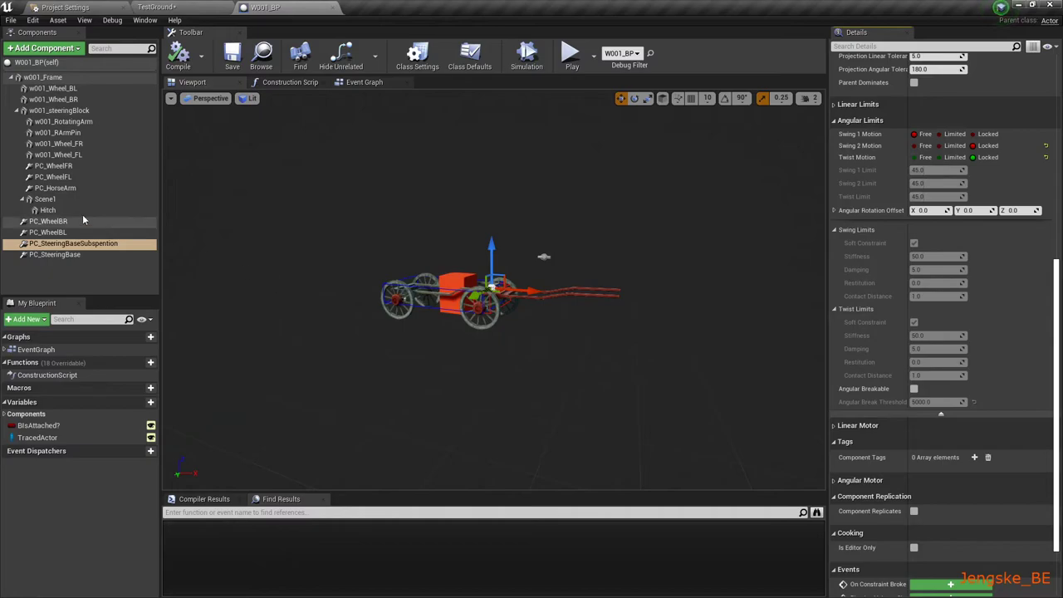
click(47, 210)
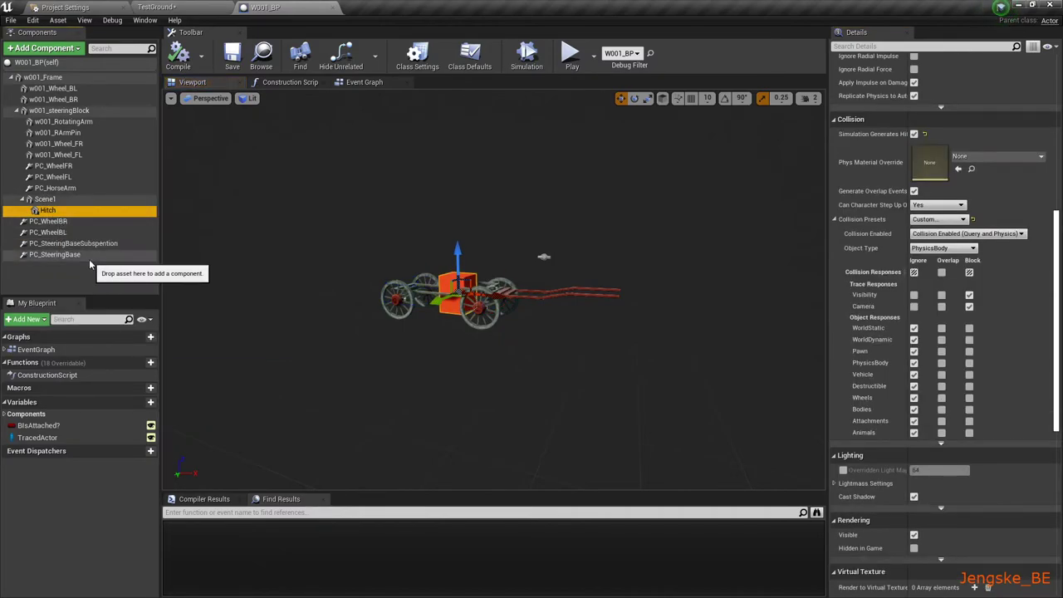
scroll(1007, 296, up, 3)
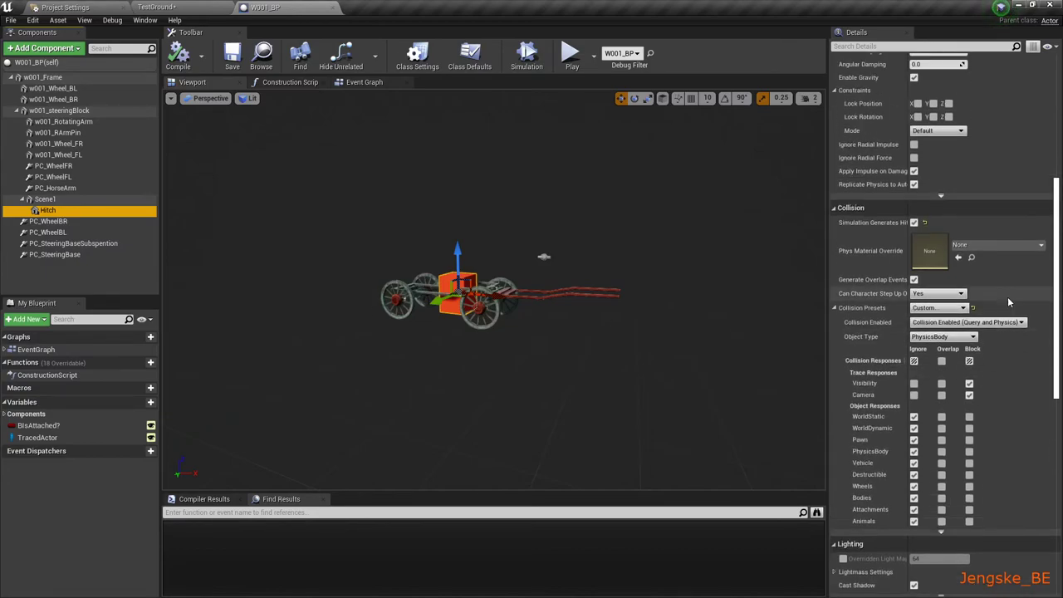
scroll(1004, 301, up, 1)
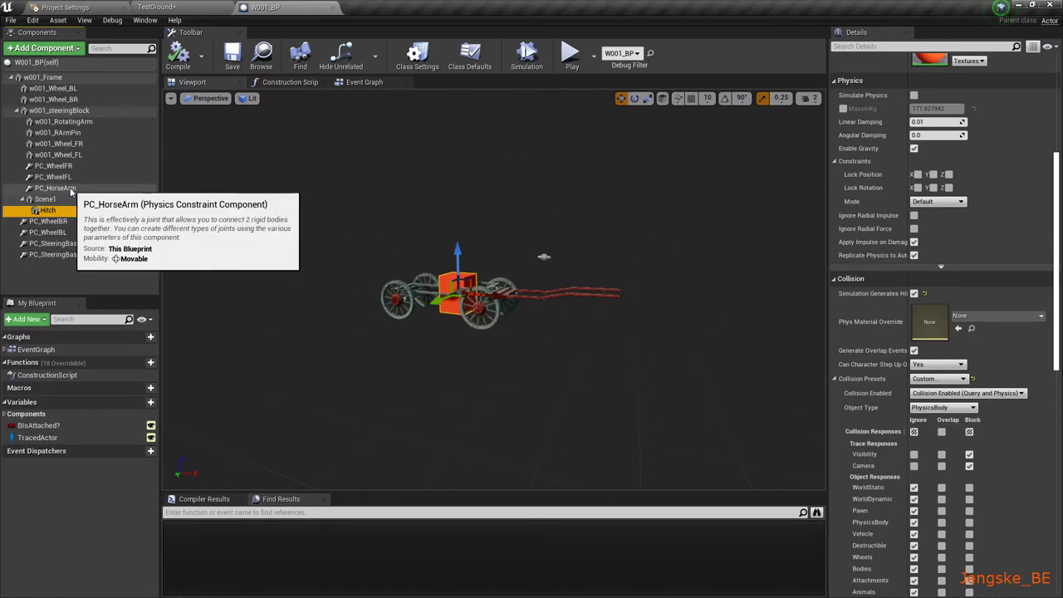
click(67, 187)
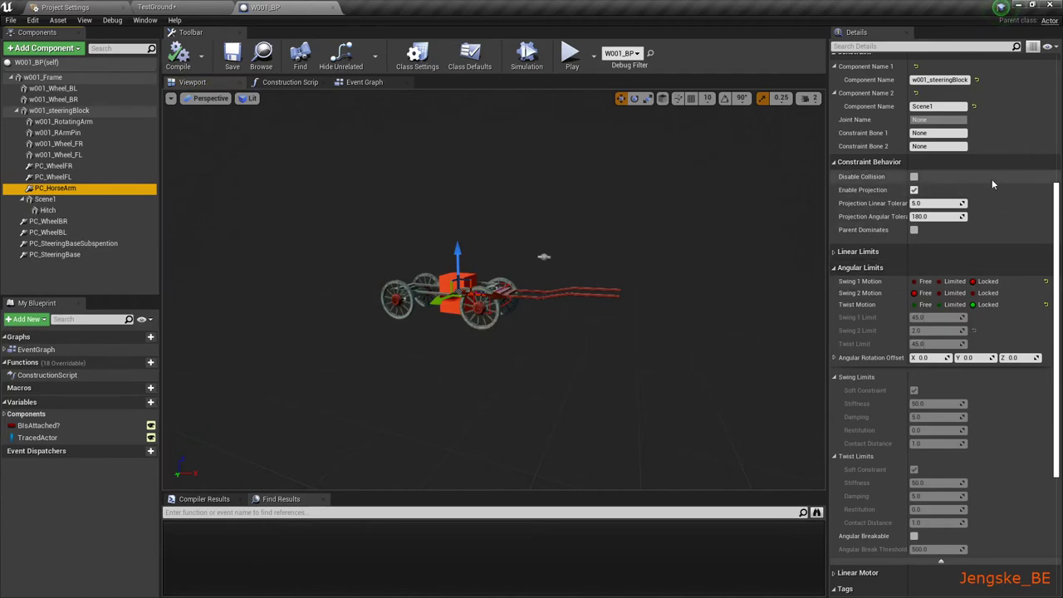
scroll(990, 160, down, 1)
scroll(990, 159, up, 2)
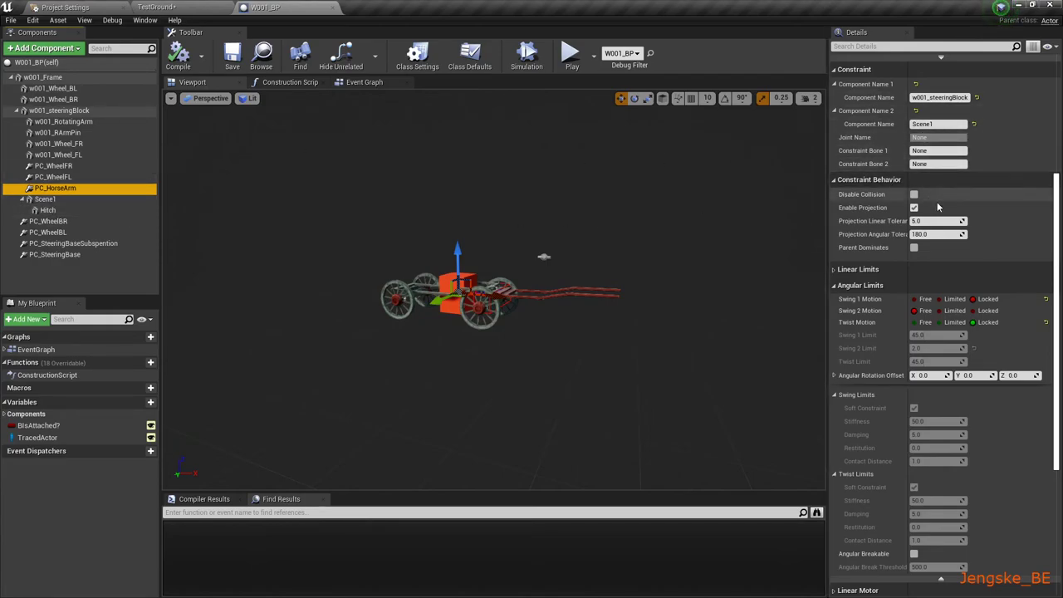
scroll(981, 225, down, 2)
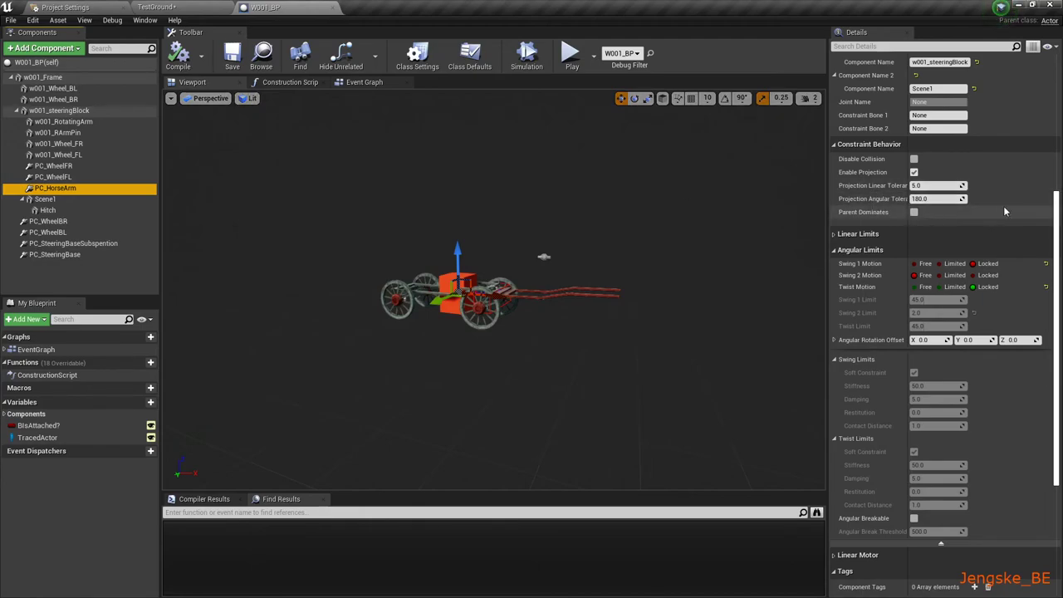
scroll(1011, 219, down, 1)
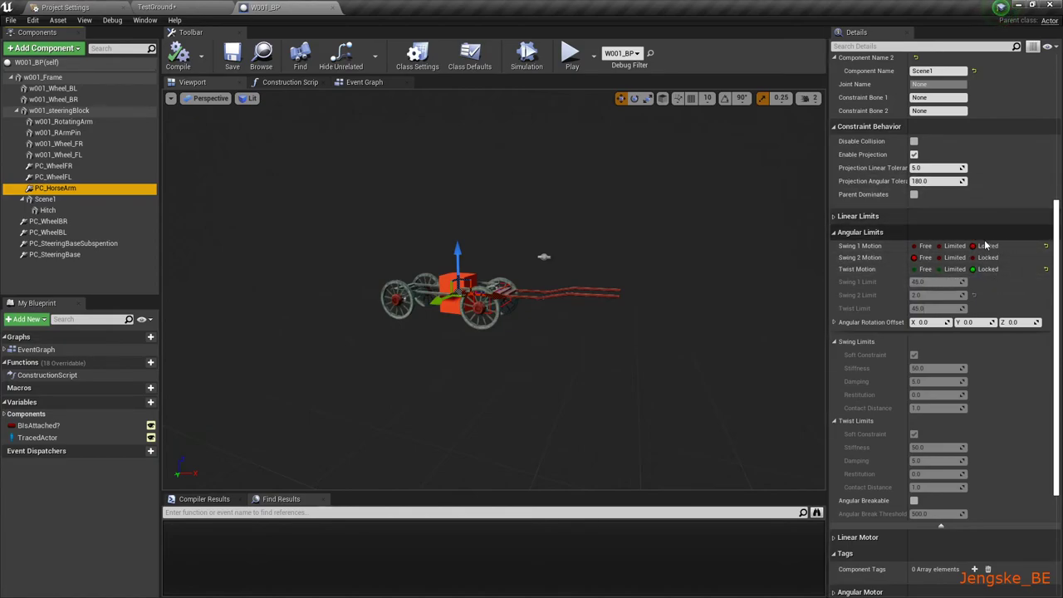
scroll(932, 236, down, 2)
scroll(932, 236, down, 2)
scroll(932, 237, down, 2)
scroll(932, 236, down, 2)
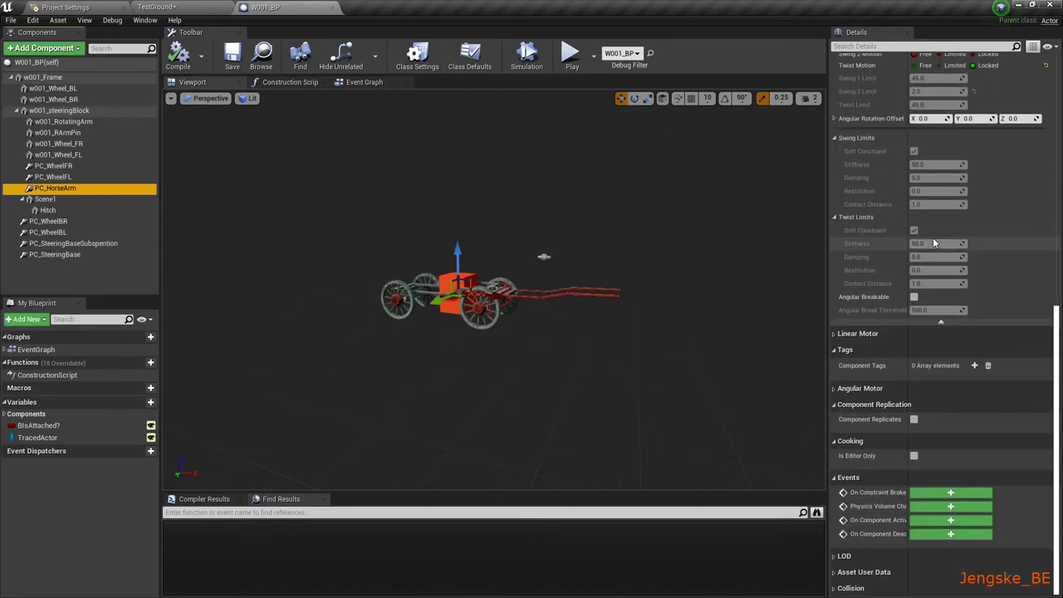
click(833, 333)
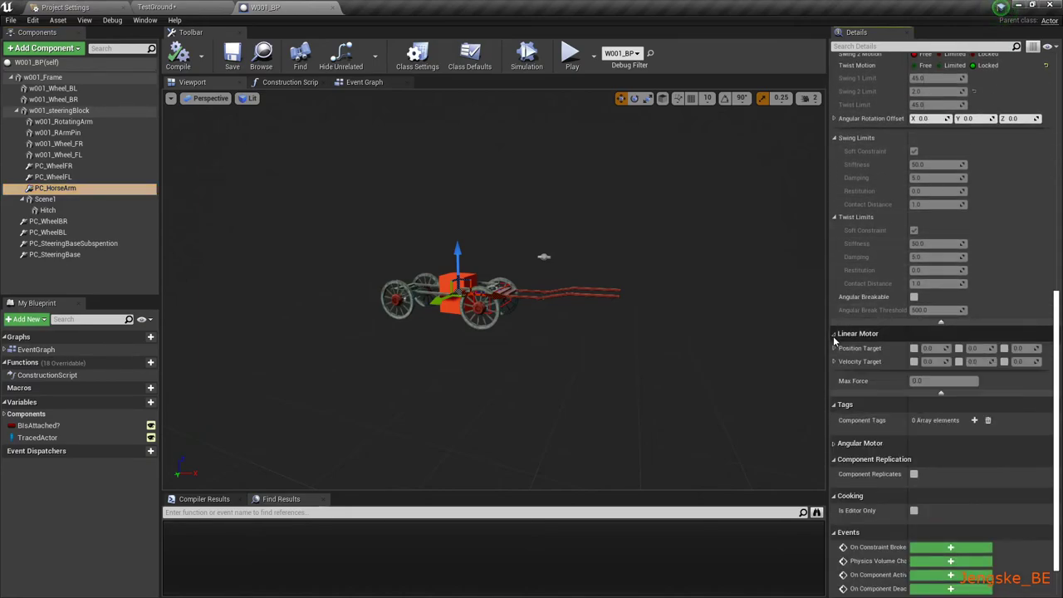
click(833, 336)
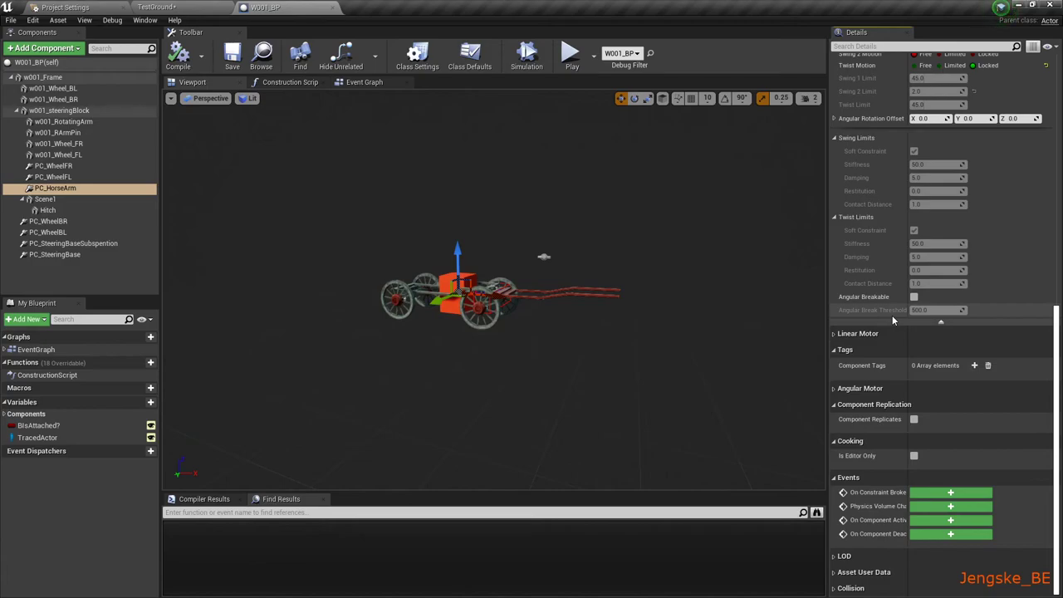
scroll(1003, 276, up, 3)
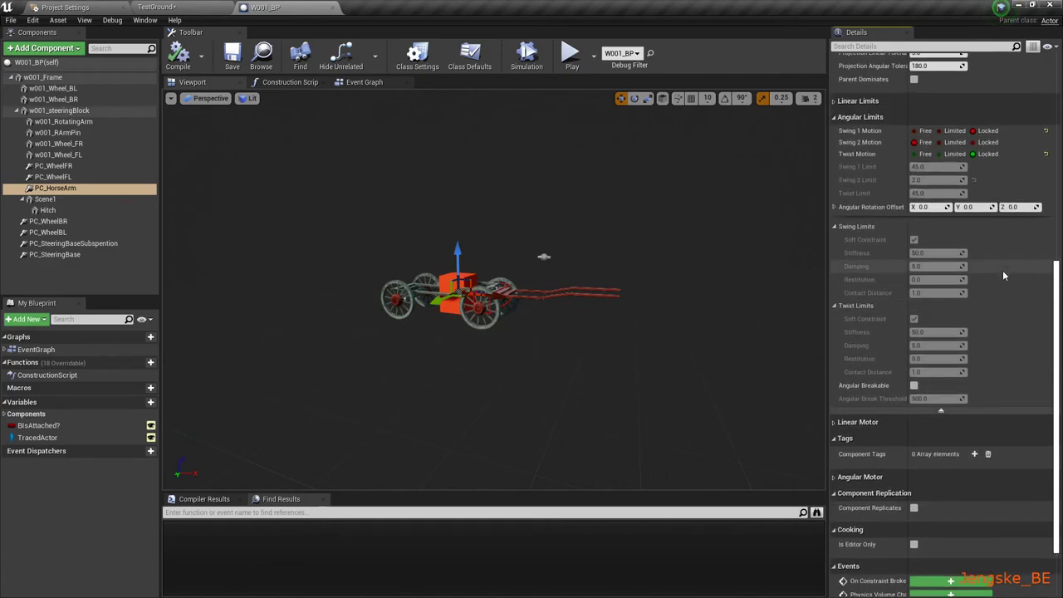
scroll(1002, 276, up, 3)
scroll(1003, 276, up, 3)
scroll(1001, 270, up, 3)
scroll(1001, 270, up, 2)
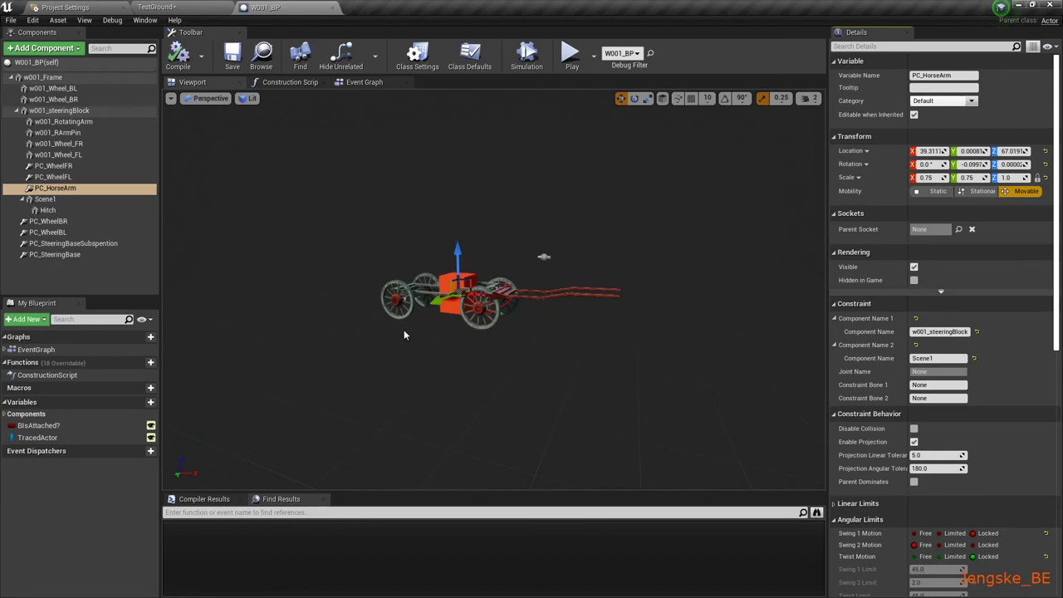
- Switch to the TestGround tab and orbit out over the hitched horse carts from several angles
click(191, 8)
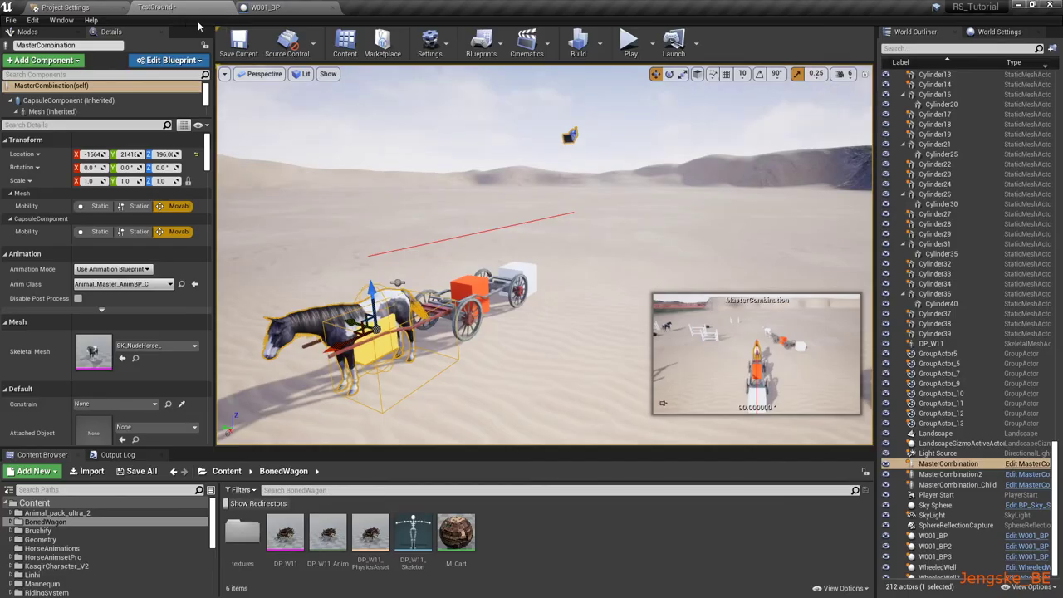
scroll(561, 205, down, 3)
scroll(561, 204, down, 2)
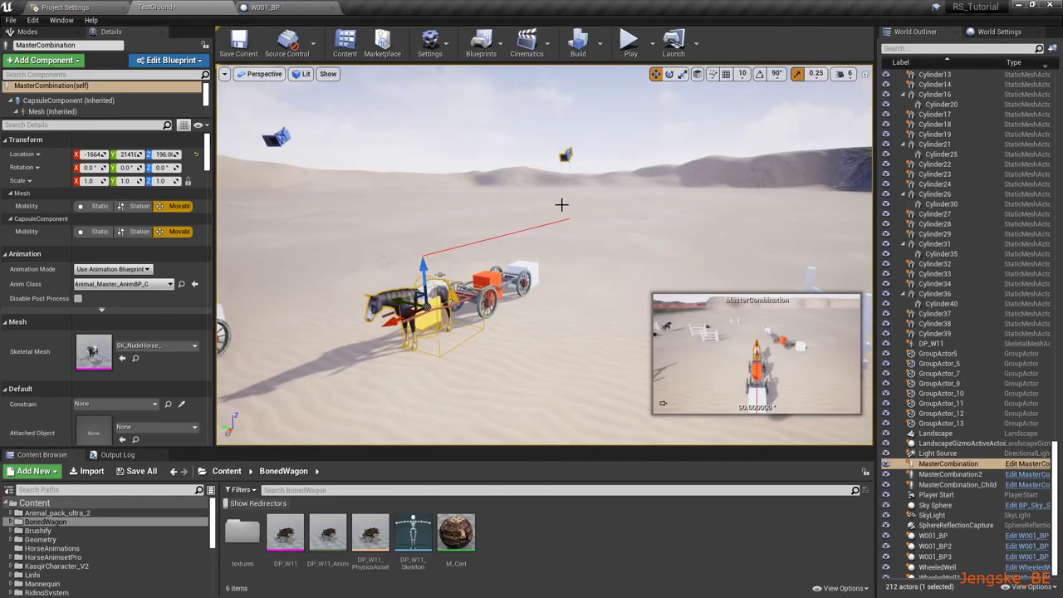
scroll(561, 204, down, 1)
mouse_move(561, 205)
right_down()
mouse_move(536, 249)
mouse_move(498, 224)
right_up()
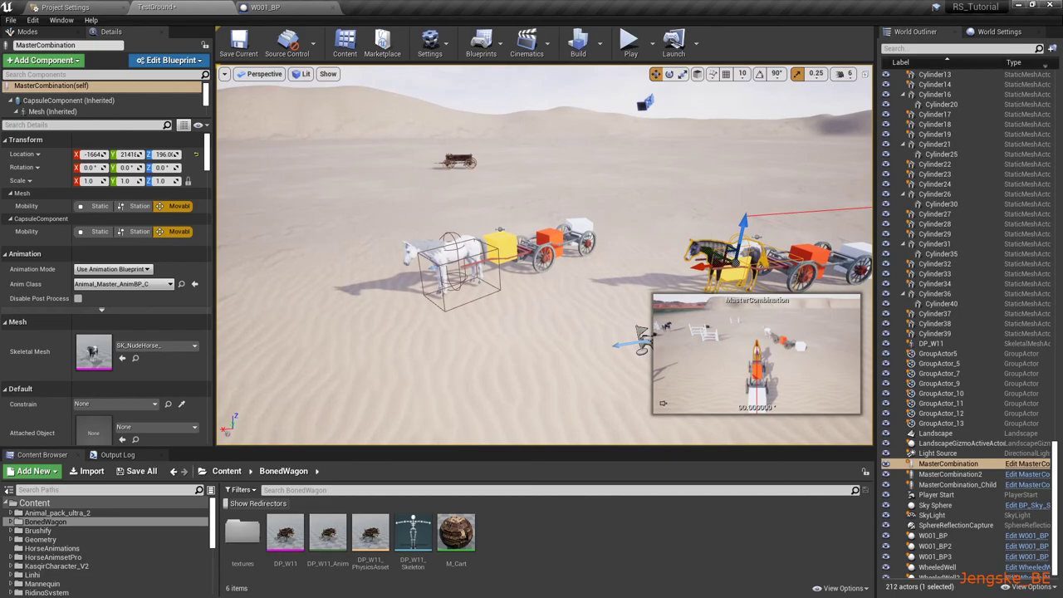
mouse_move(498, 225)
right_down()
mouse_move(581, 224)
mouse_move(531, 257)
mouse_move(498, 249)
right_up()
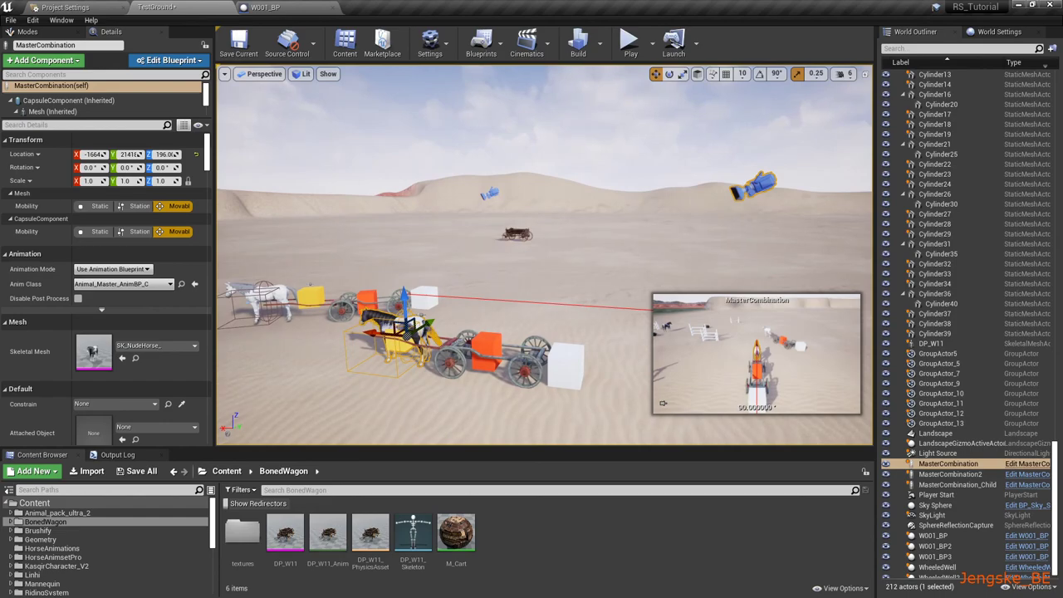
mouse_move(498, 249)
right_down()
mouse_move(364, 330)
mouse_move(280, 352)
mouse_move(415, 353)
mouse_move(357, 371)
right_up()
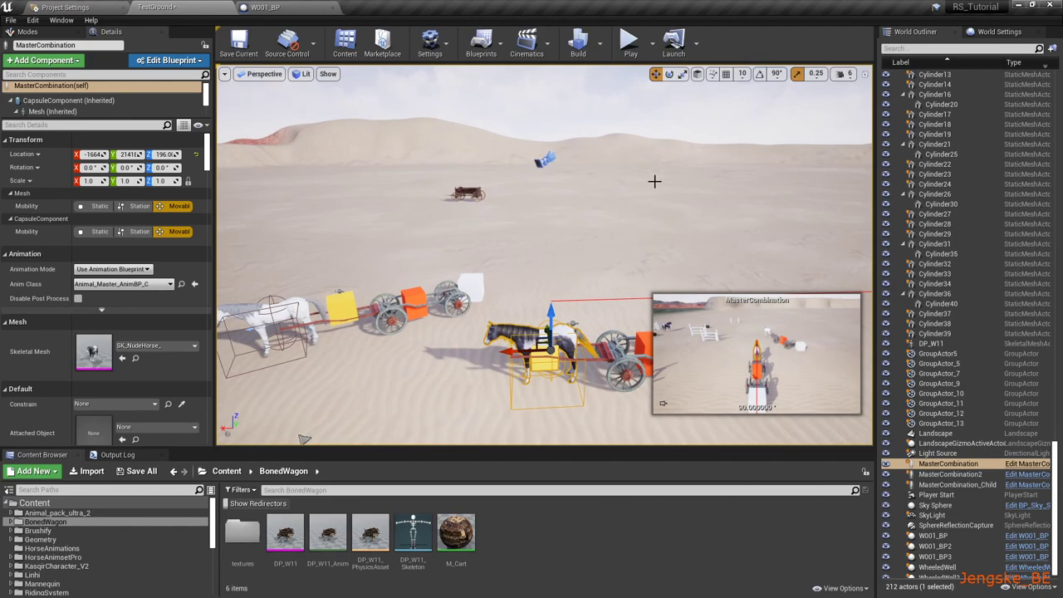